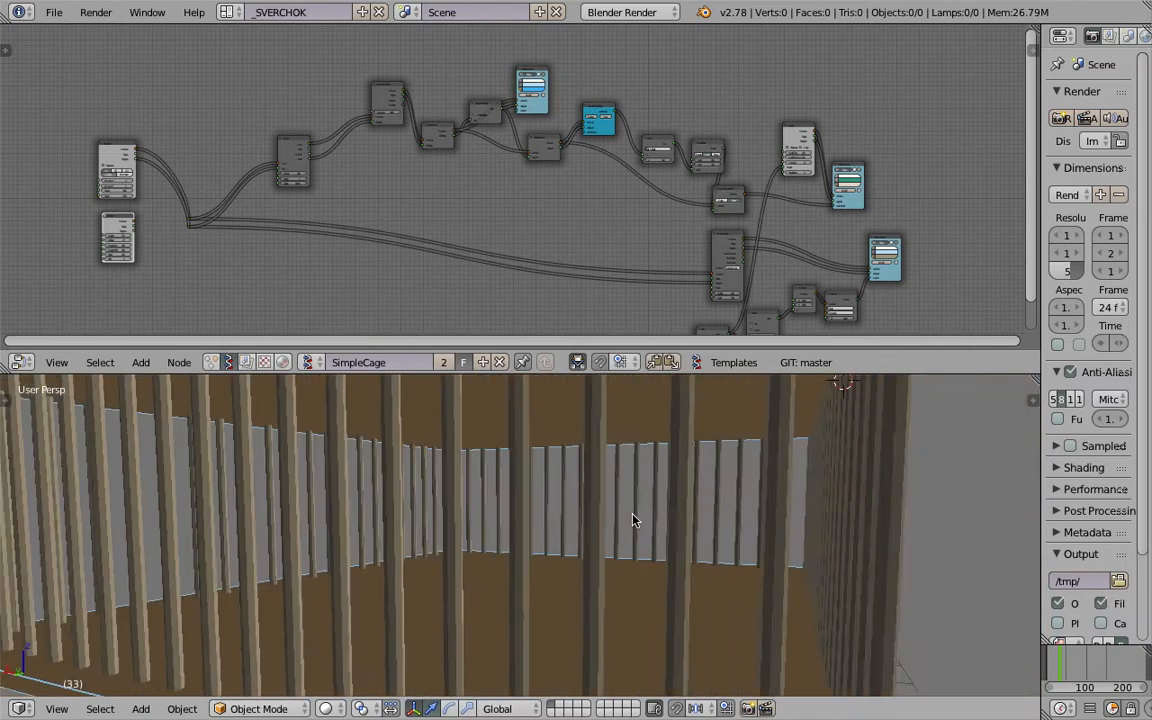
Examine the cage model and the Plane MK2, NGon and Offset nodes at the start of the node tree.
{"action": "scroll", "coordinate": [582, 517], "scroll_direction": "down", "scroll_amount": 5}
{"action": "scroll", "coordinate": [548, 536], "scroll_direction": "up", "scroll_amount": 3}
{"action": "scroll", "coordinate": [419, 170], "scroll_direction": "up", "scroll_amount": 5}
{"action": "middle_click_drag", "start_coordinate": [272, 171], "coordinate": [620, 153]}
{"action": "scroll", "coordinate": [542, 212], "scroll_direction": "up", "scroll_amount": 6}
{"action": "middle_click_drag", "start_coordinate": [357, 247], "coordinate": [359, 225]}
{"action": "scroll", "coordinate": [612, 452], "scroll_direction": "down", "scroll_amount": 6}
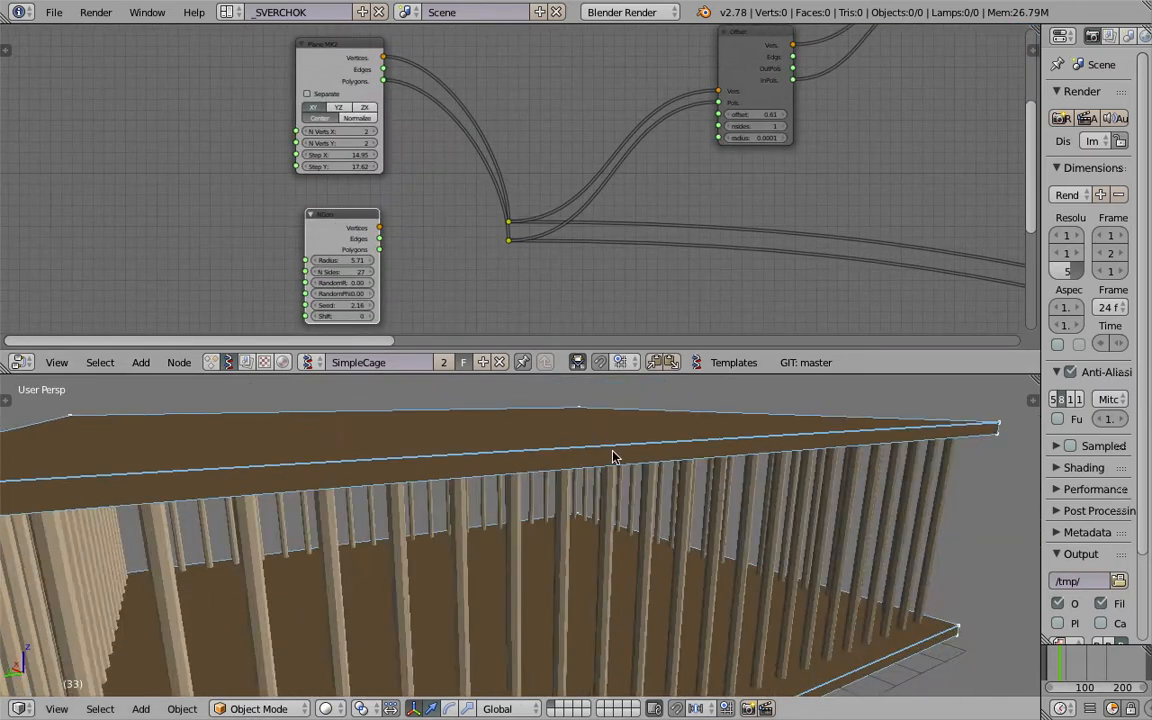
{"action": "scroll", "coordinate": [360, 215], "scroll_direction": "up", "scroll_amount": 1}
{"action": "mouse_move", "coordinate": [424, 249]}
{"action": "middle_mouse_down"}
{"action": "mouse_move", "coordinate": [433, 218]}
{"action": "mouse_move", "coordinate": [428, 242]}
{"action": "middle_mouse_up"}
{"action": "scroll", "coordinate": [386, 238], "scroll_direction": "down", "scroll_amount": 1}
Reposition the Plane MK2 and NGon nodes so they line up one above the other.
{"action": "left_click_drag", "start_coordinate": [296, 55], "coordinate": [334, 80]}
{"action": "left_click_drag", "start_coordinate": [318, 213], "coordinate": [345, 212]}
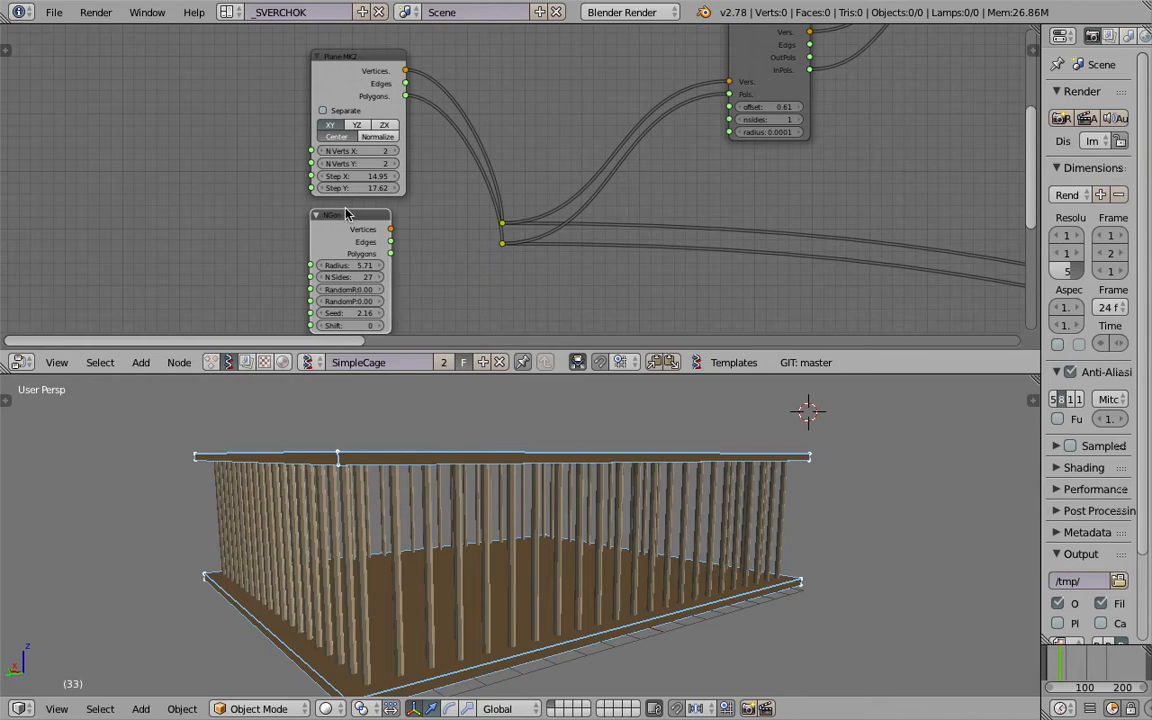
{"action": "scroll", "coordinate": [348, 208], "scroll_direction": "up", "scroll_amount": 1}
{"action": "middle_click_drag", "start_coordinate": [355, 175], "coordinate": [353, 207]}
{"action": "scroll", "coordinate": [322, 104], "scroll_direction": "up", "scroll_amount": 2}
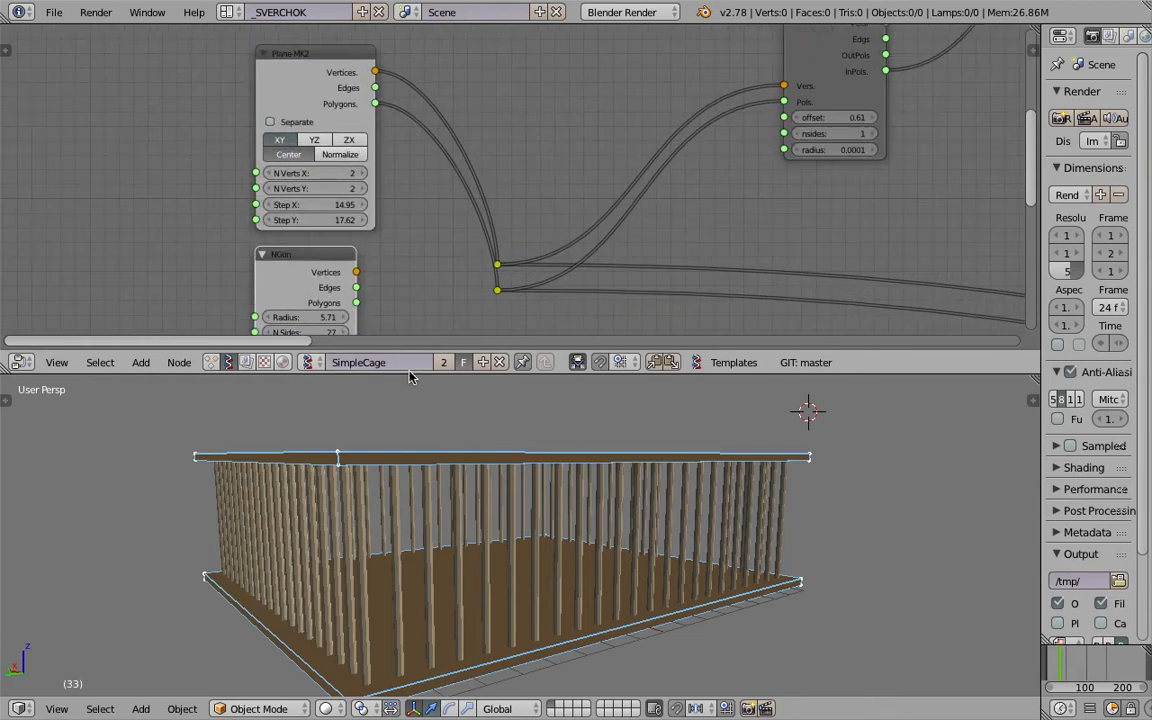
Enlarge the node editor and connect the NGon node's Vertices and Polygons outputs to the two reroute points in place of the plane.
{"action": "left_click_drag", "start_coordinate": [409, 372], "coordinate": [409, 415]}
{"action": "middle_click_drag", "start_coordinate": [358, 288], "coordinate": [375, 228]}
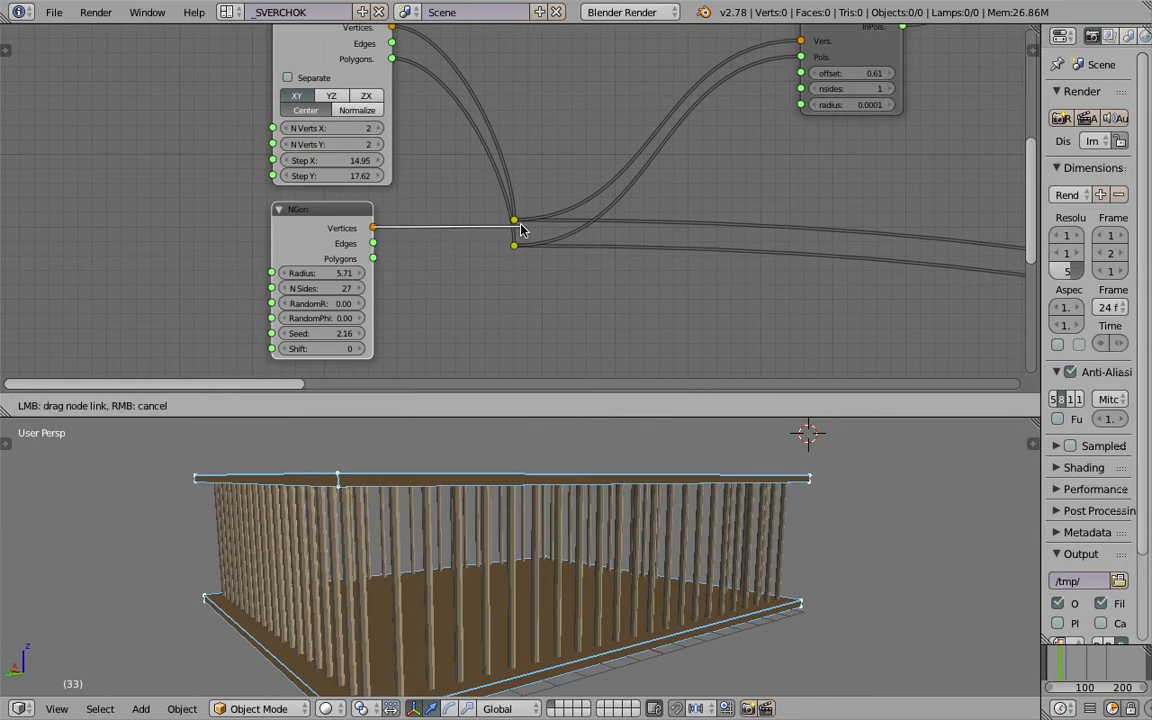
{"action": "left_click_drag", "start_coordinate": [473, 238], "coordinate": [513, 248]}
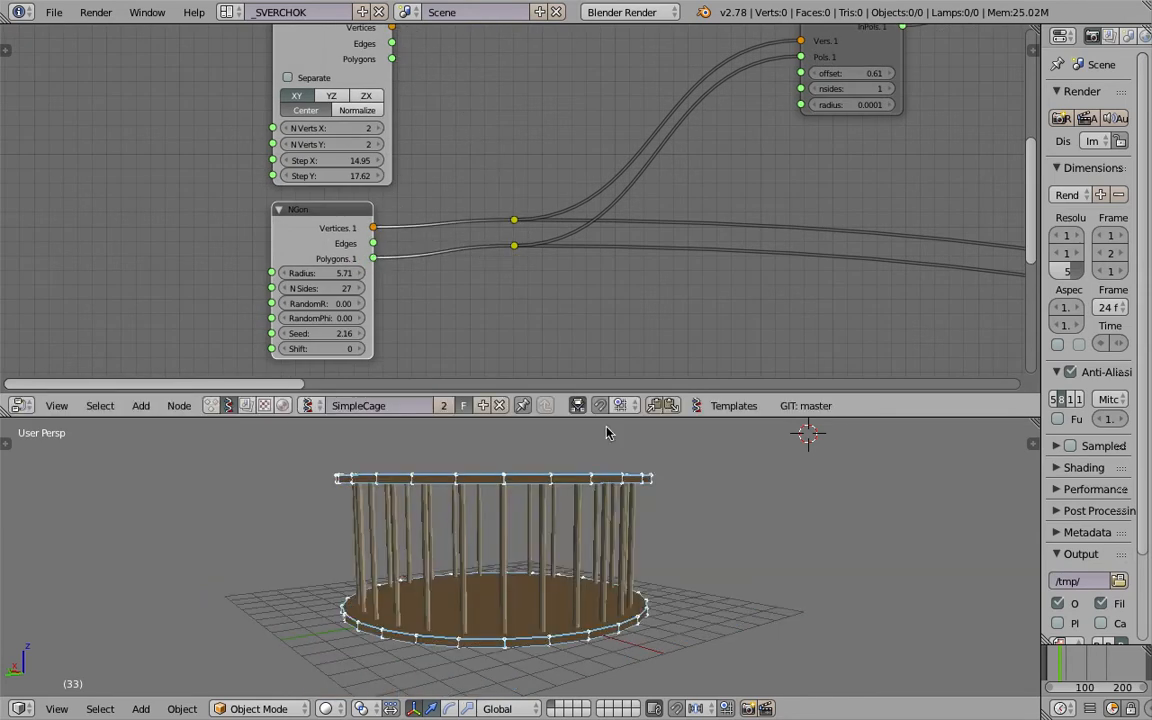
Try 3 and 4 sides for the NGon cage base, ending with N Sides at 7.
{"action": "middle_click_drag", "start_coordinate": [625, 430], "coordinate": [644, 452]}
{"action": "left_click_drag", "start_coordinate": [331, 289], "coordinate": [300, 289]}
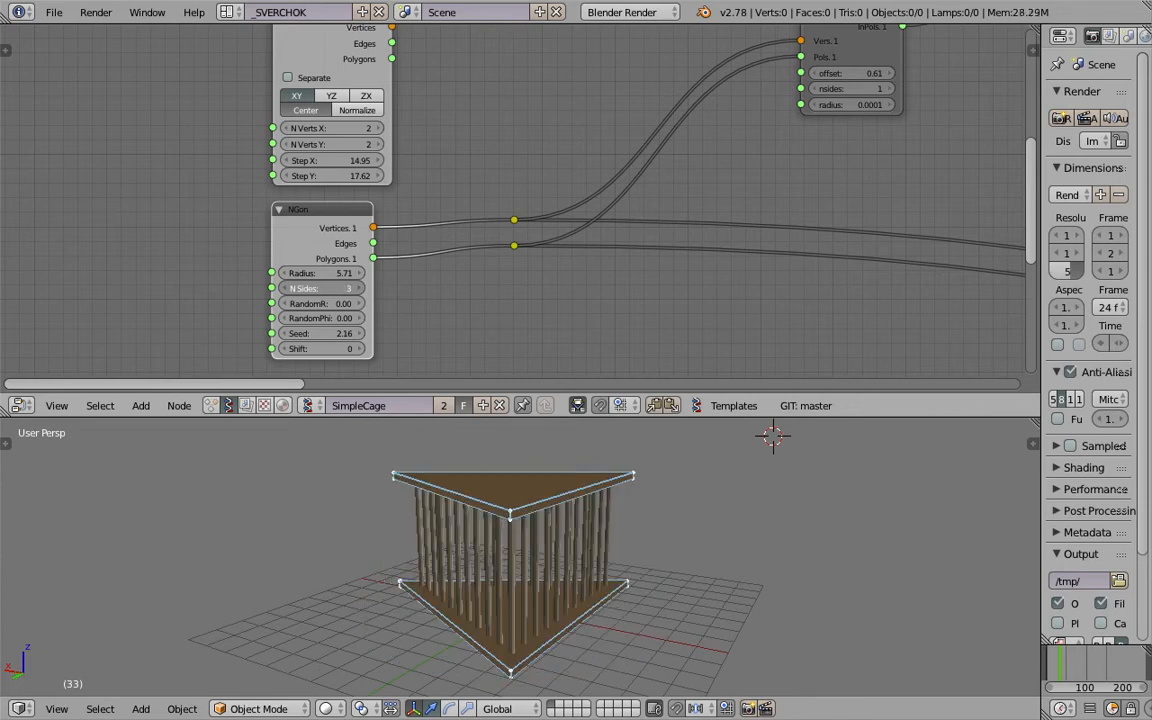
{"action": "middle_click_drag", "start_coordinate": [656, 617], "coordinate": [638, 583]}
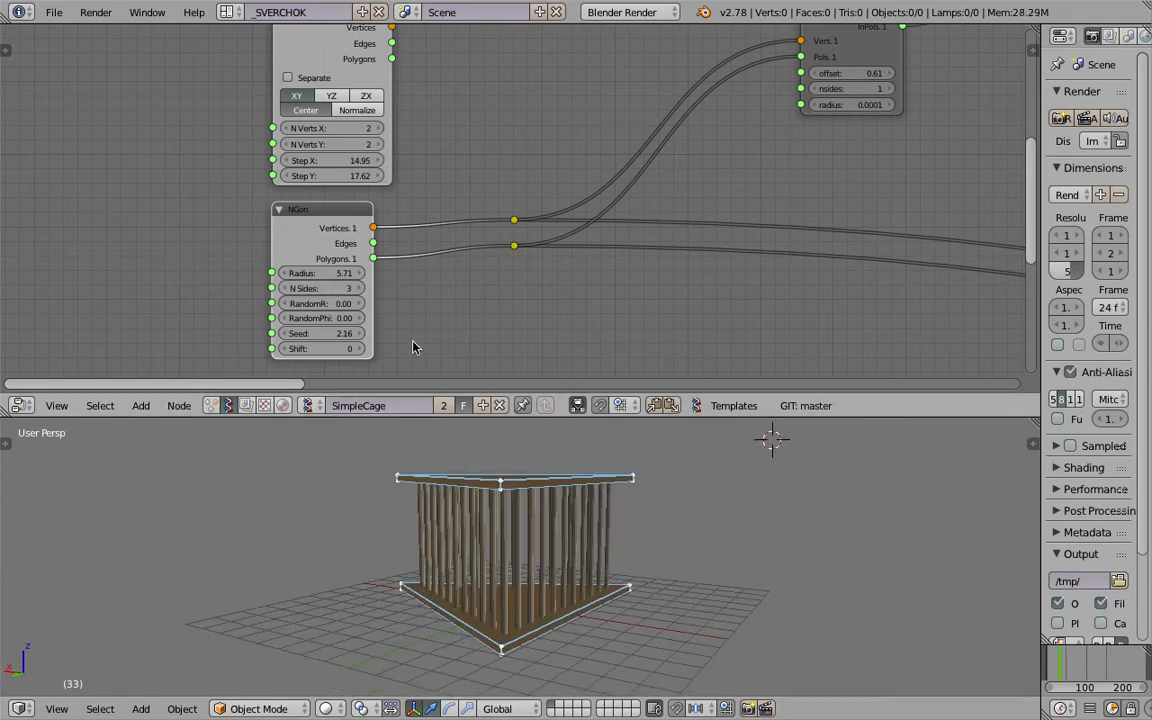
{"action": "left_click", "coordinate": [362, 289]}
{"action": "middle_click_drag", "start_coordinate": [427, 428], "coordinate": [512, 442]}
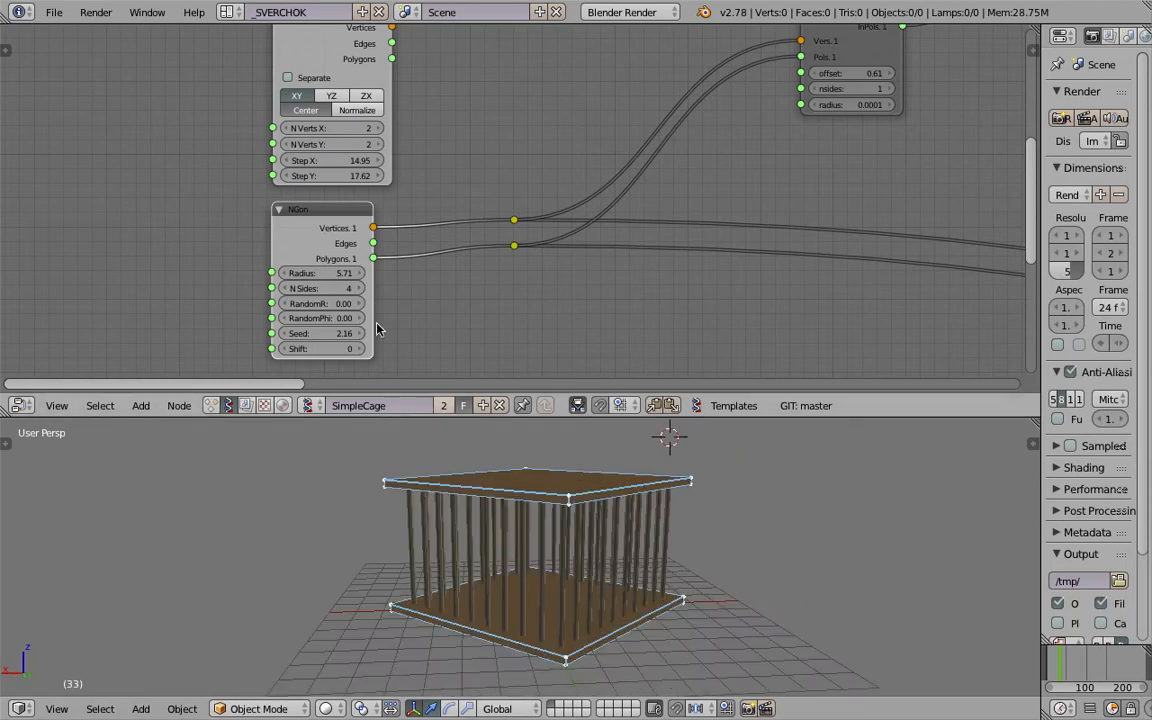
{"action": "left_click_drag", "start_coordinate": [328, 288], "coordinate": [362, 288]}
{"action": "middle_click_drag", "start_coordinate": [425, 445], "coordinate": [378, 443]}
Try randomized radius and angle on the NGon node with Seed 2.61, and reset RandomR and RandomPhi to 0.
{"action": "left_click_drag", "start_coordinate": [324, 304], "coordinate": [354, 336]}
{"action": "middle_click_drag", "start_coordinate": [368, 343], "coordinate": [383, 338]}
{"action": "middle_click_drag", "start_coordinate": [477, 471], "coordinate": [416, 342]}
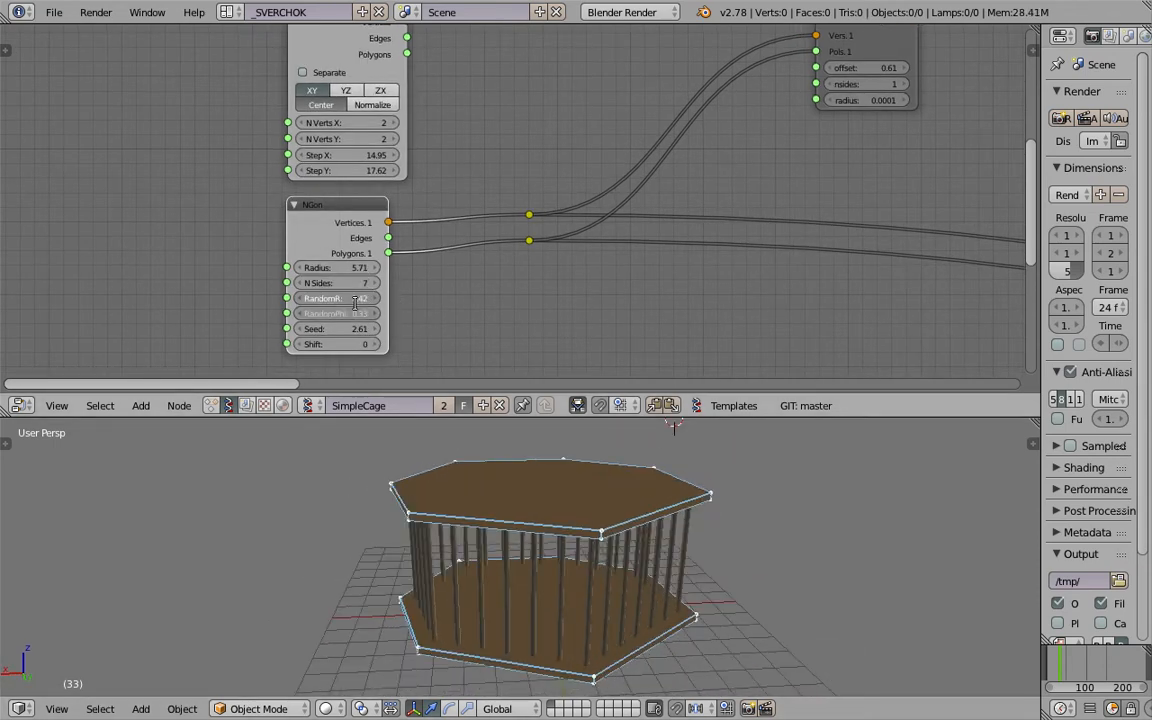
{"action": "type", "text": "0"}
{"action": "key", "text": "Return"}
Reconnect the Plane MK2 node's Vertices and Polygons to the reroute points, and shift the Plane MK2 and NGon nodes away from them.
{"action": "middle_click_drag", "start_coordinate": [353, 113], "coordinate": [352, 172]}
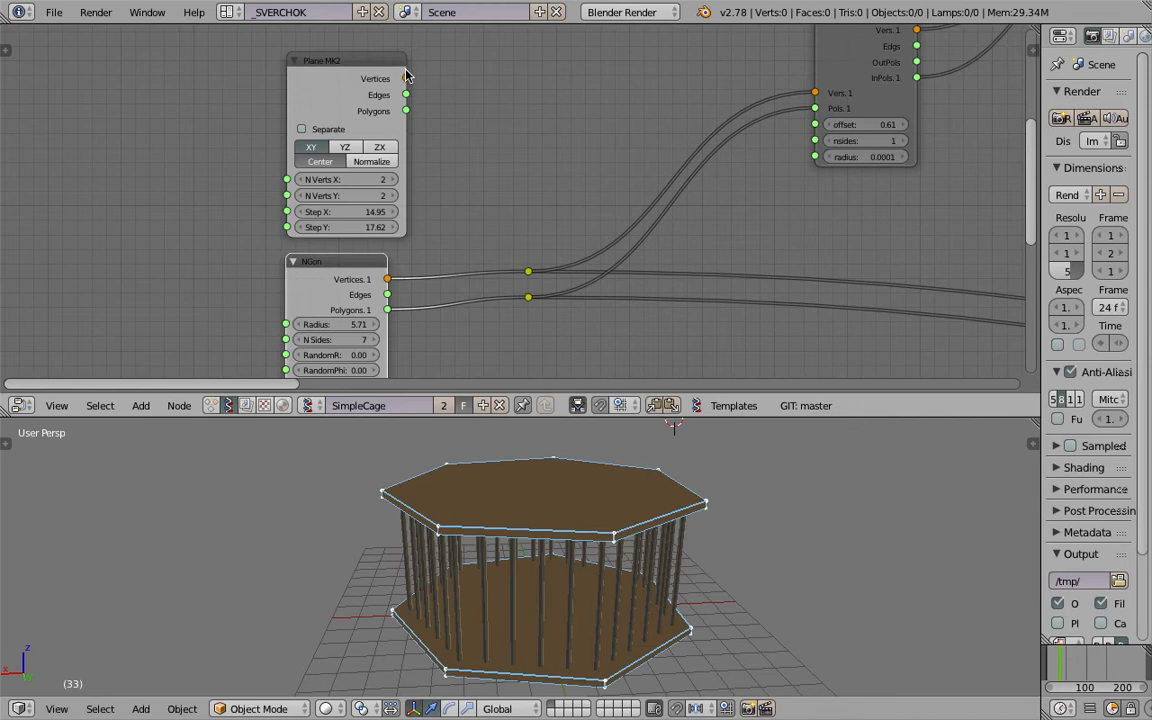
{"action": "left_click_drag", "start_coordinate": [406, 77], "coordinate": [438, 118]}
{"action": "left_click_drag", "start_coordinate": [541, 276], "coordinate": [529, 298]}
{"action": "left_click_drag", "start_coordinate": [367, 76], "coordinate": [309, 90]}
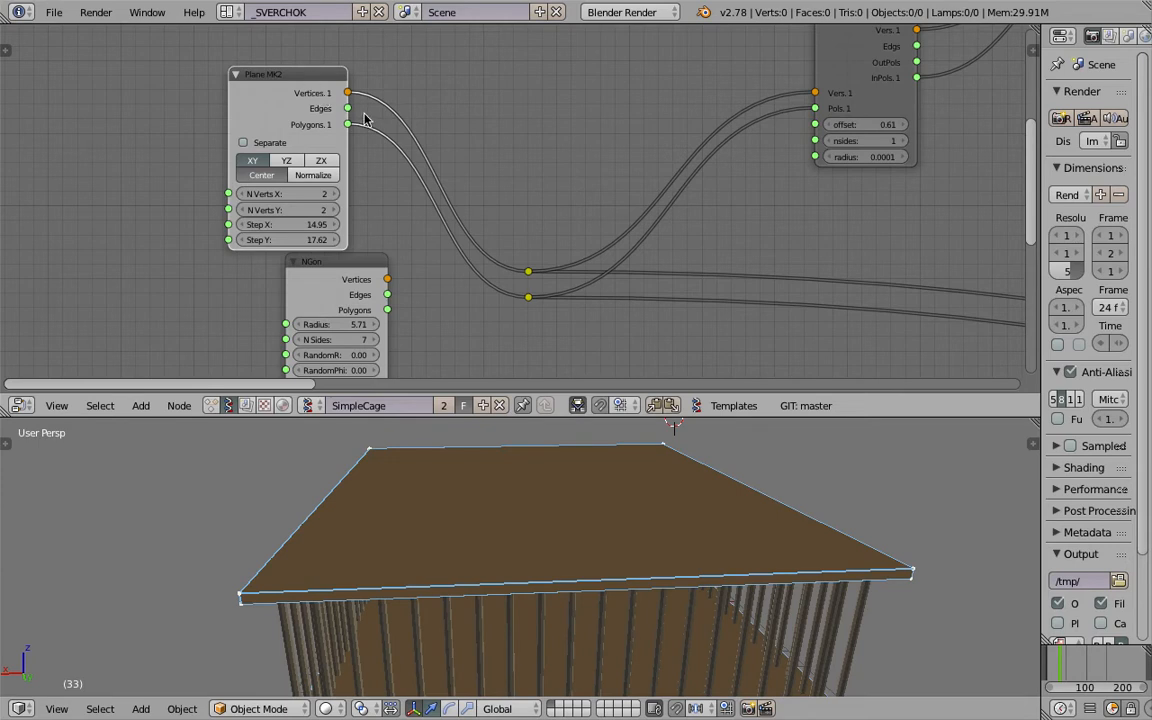
{"action": "left_click_drag", "start_coordinate": [338, 262], "coordinate": [308, 271]}
Enlarge the node editor slightly and move the Offset node closer to the reroute points.
{"action": "middle_click_drag", "start_coordinate": [462, 147], "coordinate": [371, 188]}
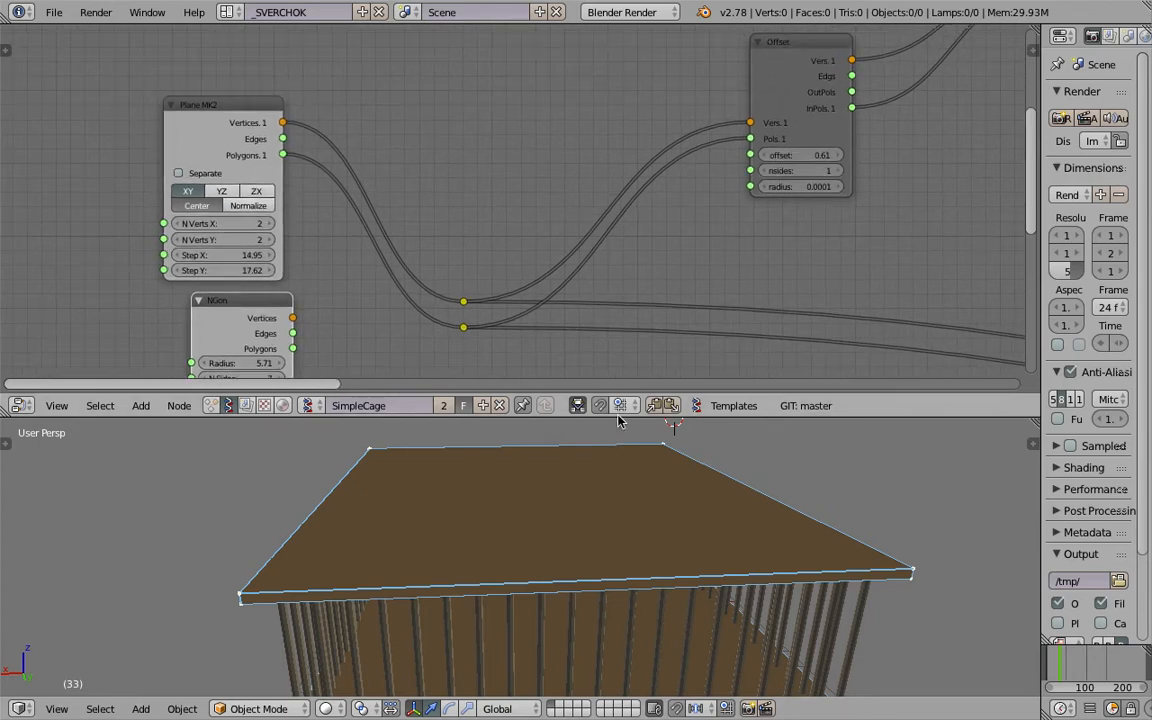
{"action": "left_click_drag", "start_coordinate": [625, 418], "coordinate": [627, 425]}
{"action": "scroll", "coordinate": [694, 550], "scroll_direction": "down", "scroll_amount": 3}
{"action": "middle_click_drag", "start_coordinate": [694, 550], "coordinate": [655, 541]}
{"action": "middle_click_drag", "start_coordinate": [620, 217], "coordinate": [395, 224]}
{"action": "left_click_drag", "start_coordinate": [553, 62], "coordinate": [485, 62]}
Change the polygon colour of the Viewer Draw node that displays the cage's floor and roof to dark red.
{"action": "scroll", "coordinate": [519, 136], "scroll_direction": "down", "scroll_amount": 4}
{"action": "middle_click_drag", "start_coordinate": [640, 200], "coordinate": [388, 155]}
{"action": "scroll", "coordinate": [368, 220], "scroll_direction": "down", "scroll_amount": 3}
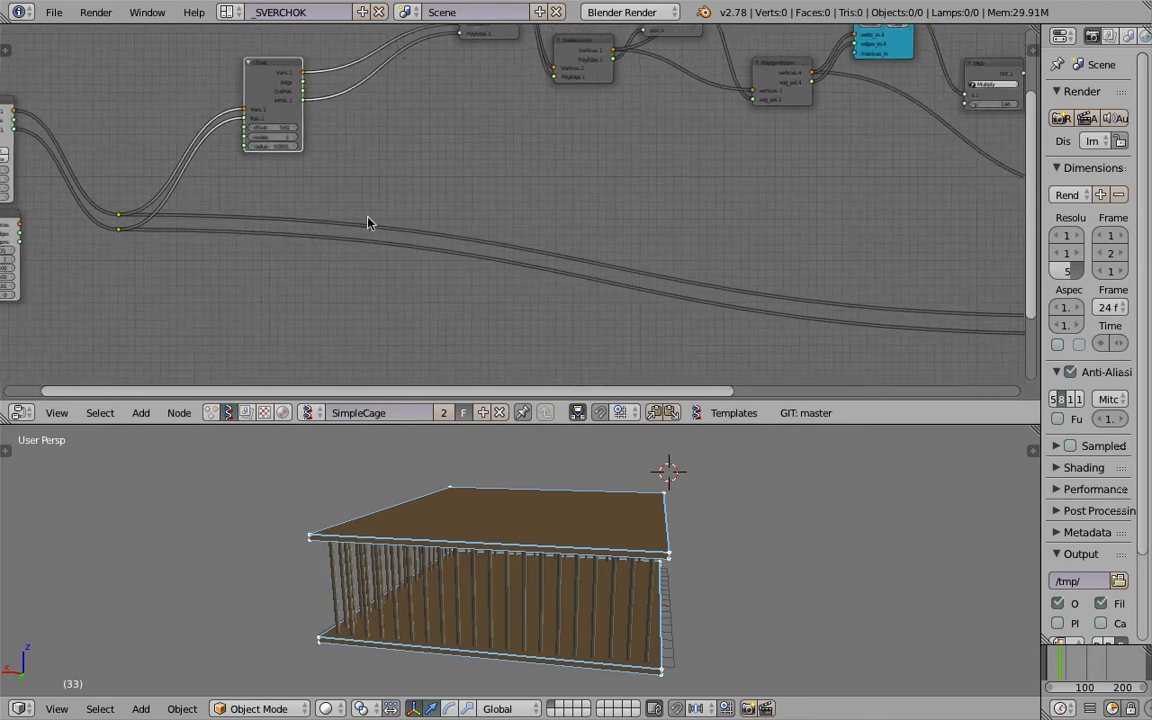
{"action": "scroll", "coordinate": [367, 222], "scroll_direction": "down", "scroll_amount": 2}
{"action": "mouse_move", "coordinate": [527, 545]}
{"action": "middle_mouse_down"}
{"action": "mouse_move", "coordinate": [600, 532]}
{"action": "mouse_move", "coordinate": [535, 524]}
{"action": "middle_mouse_up"}
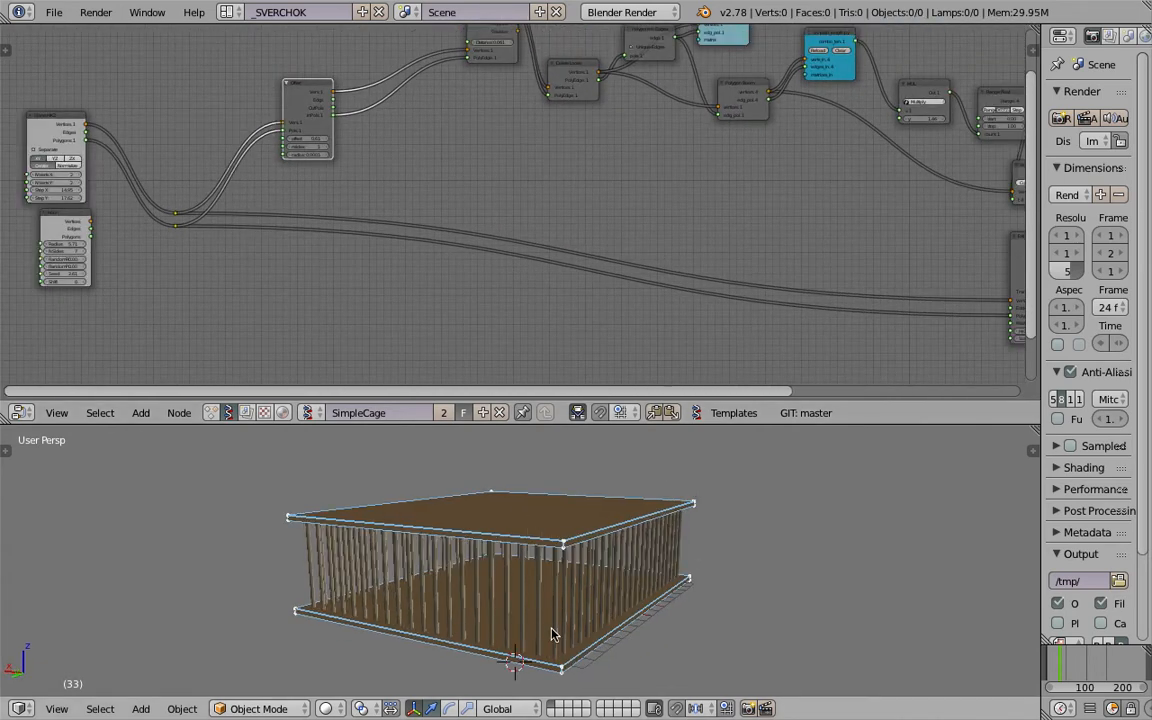
{"action": "middle_click_drag", "start_coordinate": [551, 635], "coordinate": [490, 632]}
{"action": "middle_click_drag", "start_coordinate": [1000, 262], "coordinate": [420, 244]}
{"action": "scroll", "coordinate": [672, 252], "scroll_direction": "up", "scroll_amount": 3}
{"action": "left_click", "coordinate": [731, 272]}
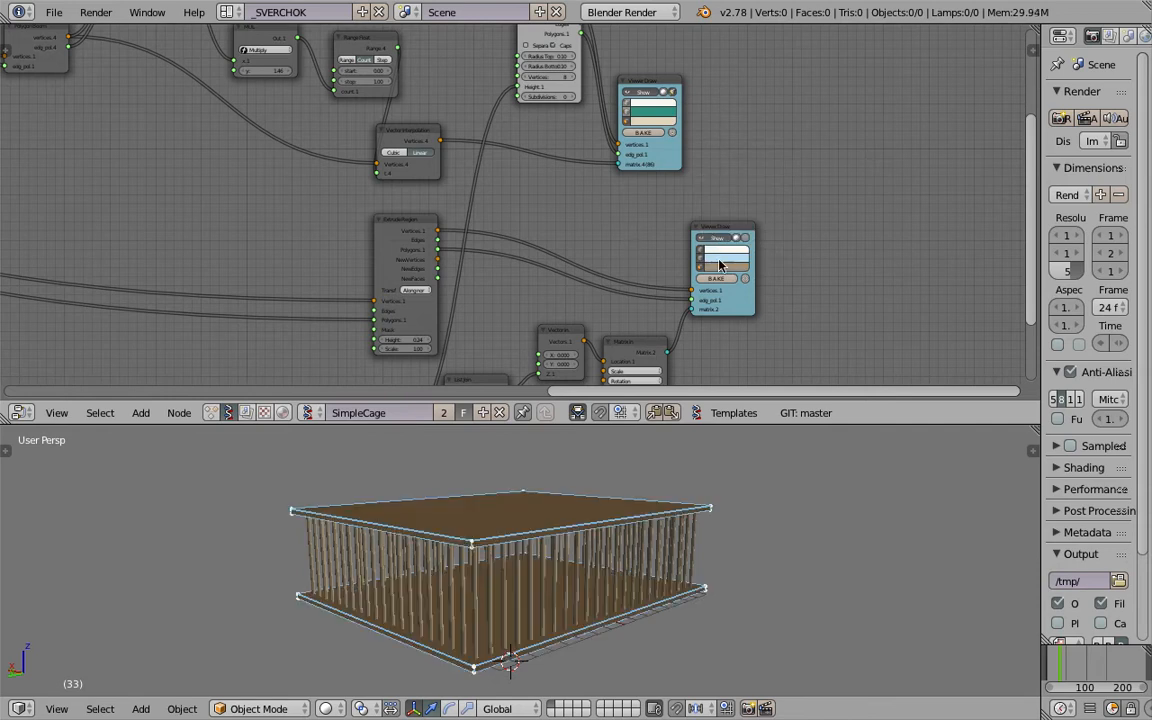
{"action": "left_click", "coordinate": [728, 267]}
{"action": "left_click_drag", "start_coordinate": [738, 182], "coordinate": [743, 187]}
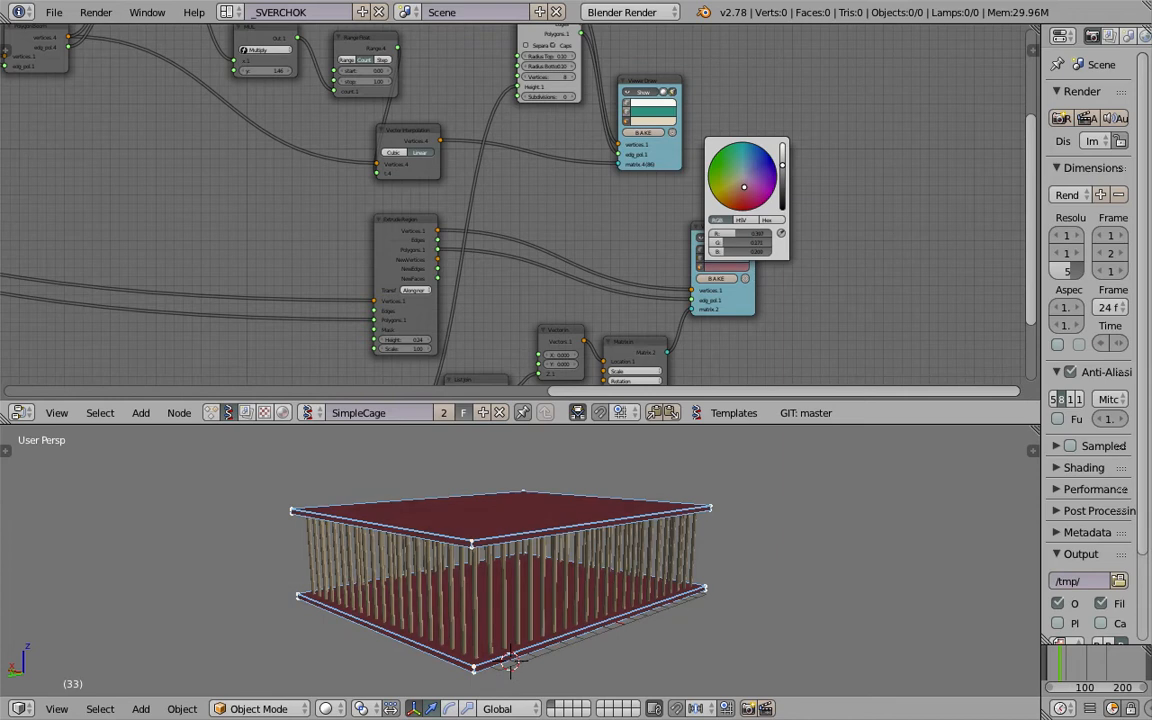
Select the lower branch of nodes around Extrude Region and its Viewer Draw, and move it further down.
{"action": "middle_click_drag", "start_coordinate": [574, 235], "coordinate": [885, 256]}
{"action": "middle_click_drag", "start_coordinate": [628, 271], "coordinate": [725, 288]}
{"action": "scroll", "coordinate": [616, 275], "scroll_direction": "down", "scroll_amount": 2}
{"action": "scroll", "coordinate": [616, 281], "scroll_direction": "down", "scroll_amount": 3}
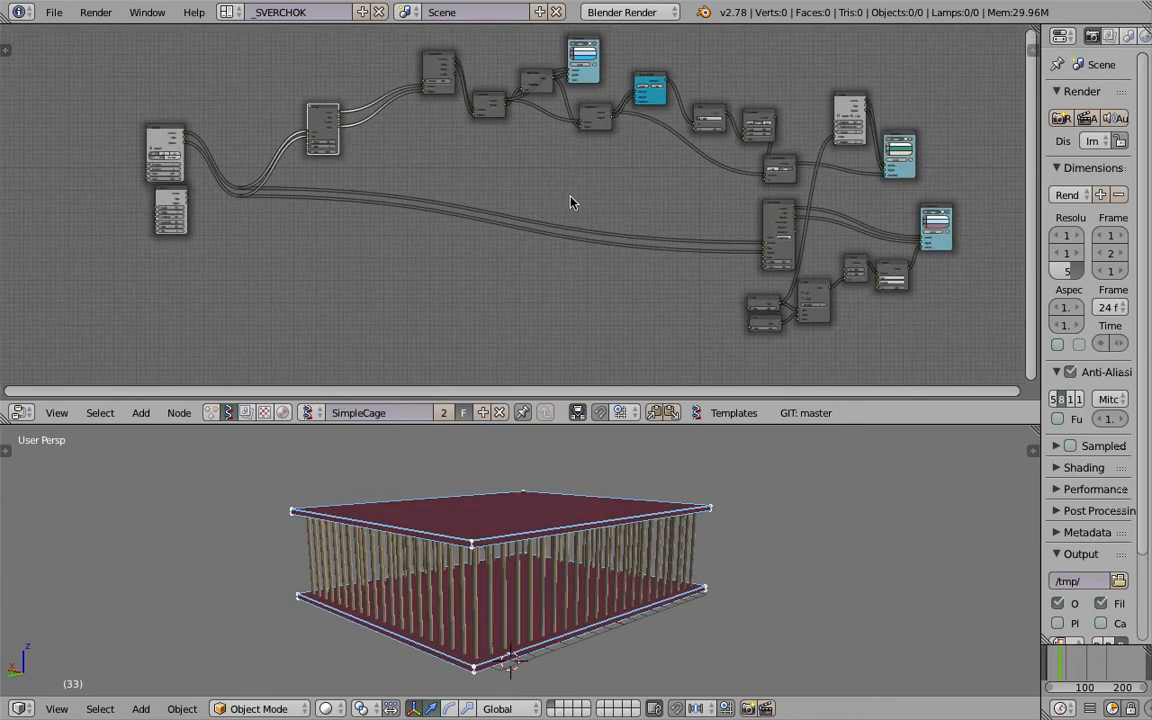
{"action": "left_click_drag", "start_coordinate": [679, 208], "coordinate": [915, 295]}
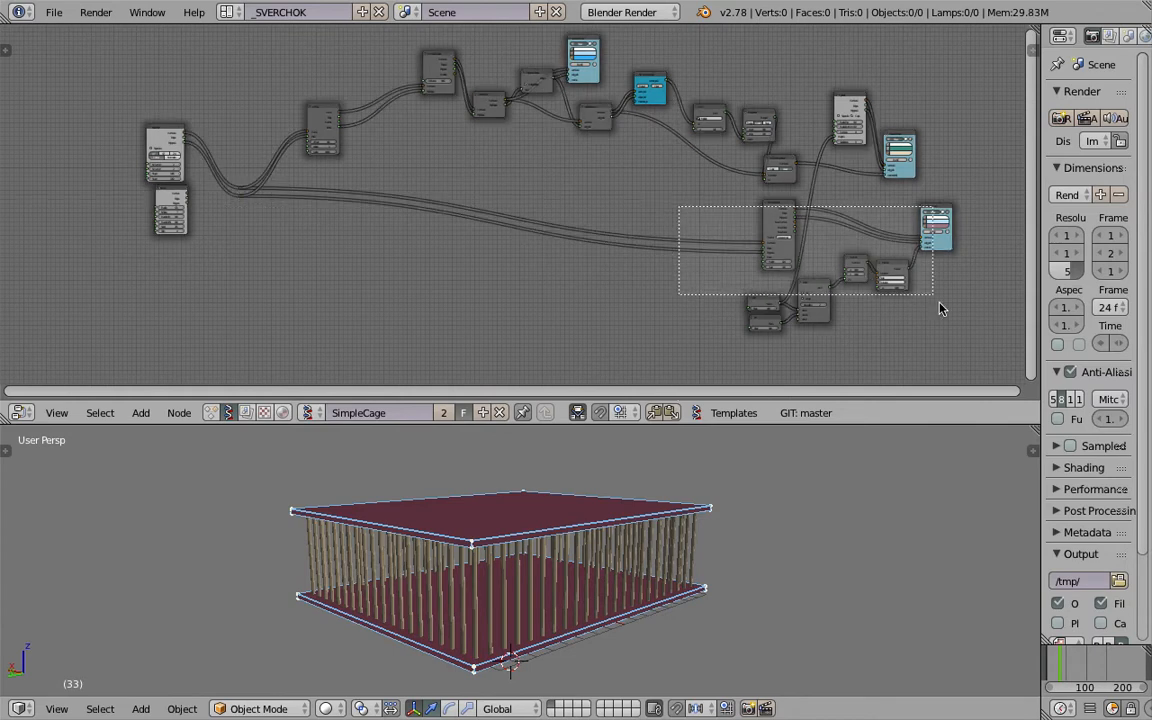
{"action": "key", "text": "g"}
{"action": "left_click", "coordinate": [848, 331]}
Move the Plane MK2 node up, away from the NGon node.
{"action": "scroll", "coordinate": [218, 191], "scroll_direction": "up", "scroll_amount": 3}
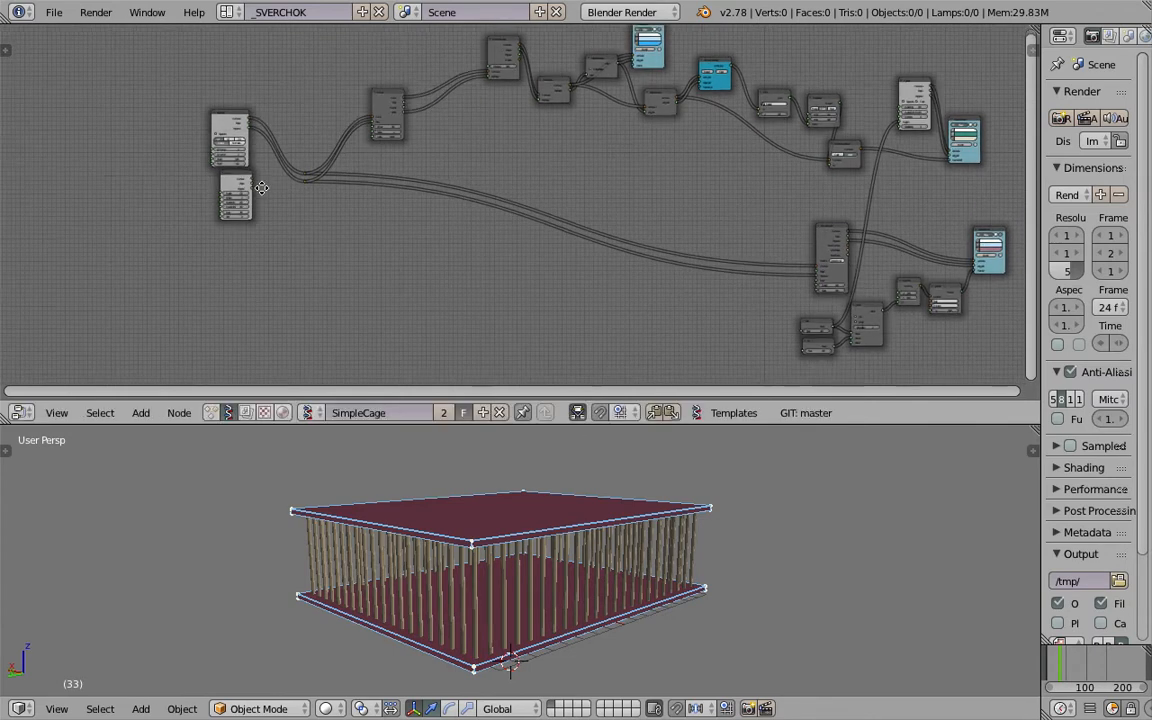
{"action": "scroll", "coordinate": [218, 191], "scroll_direction": "up", "scroll_amount": 3}
{"action": "middle_click_drag", "start_coordinate": [625, 612], "coordinate": [632, 630]}
{"action": "middle_click_drag", "start_coordinate": [128, 144], "coordinate": [483, 208]}
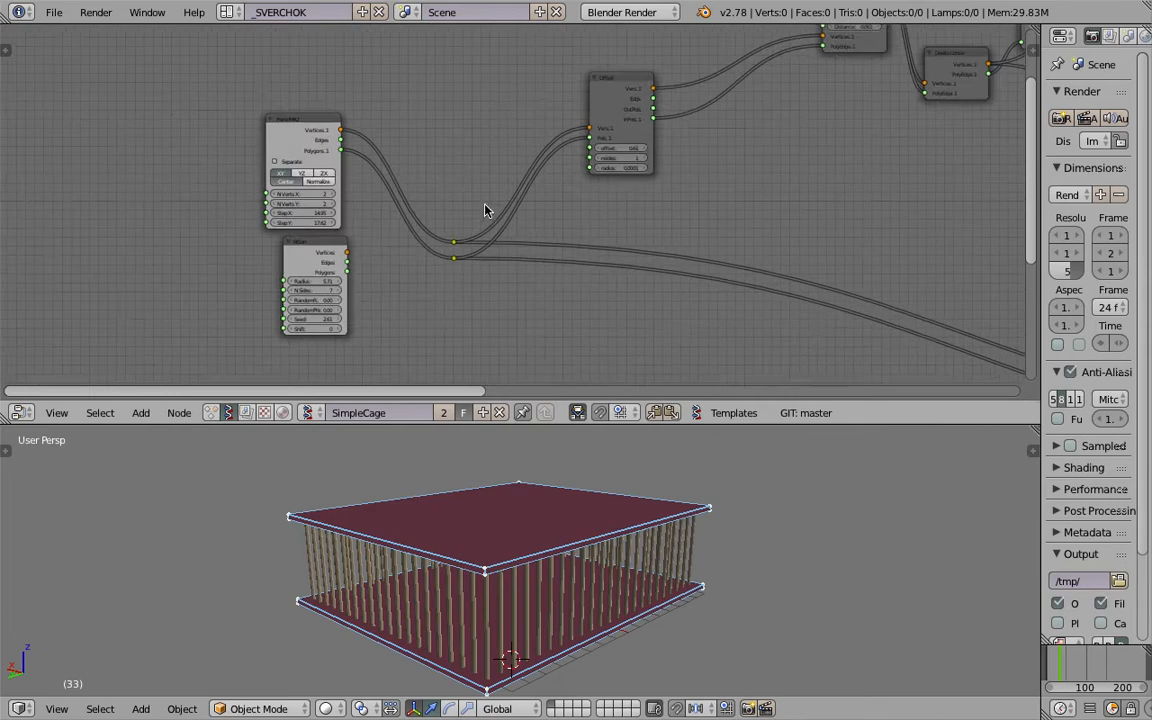
{"action": "scroll", "coordinate": [483, 208], "scroll_direction": "up", "scroll_amount": 4}
{"action": "left_click_drag", "start_coordinate": [260, 82], "coordinate": [288, 60]}
Set the Extrude Region node's Height to 0.48, and try a different Scale before resetting it to 1.
{"action": "middle_click_drag", "start_coordinate": [697, 233], "coordinate": [400, 175]}
{"action": "middle_click_drag", "start_coordinate": [820, 245], "coordinate": [312, 119]}
{"action": "mouse_move", "coordinate": [898, 242]}
{"action": "middle_mouse_down"}
{"action": "mouse_move", "coordinate": [568, 196]}
{"action": "mouse_move", "coordinate": [302, 177]}
{"action": "middle_mouse_up"}
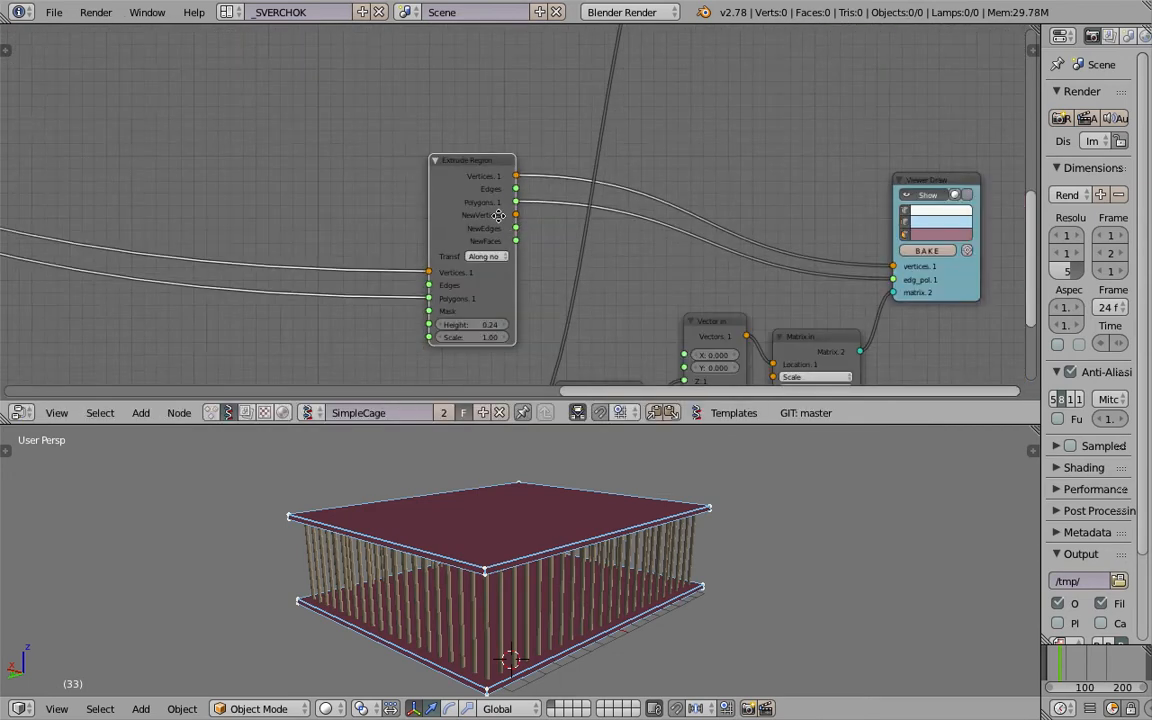
{"action": "middle_click_drag", "start_coordinate": [515, 245], "coordinate": [474, 188]}
{"action": "left_click_drag", "start_coordinate": [437, 297], "coordinate": [490, 297]}
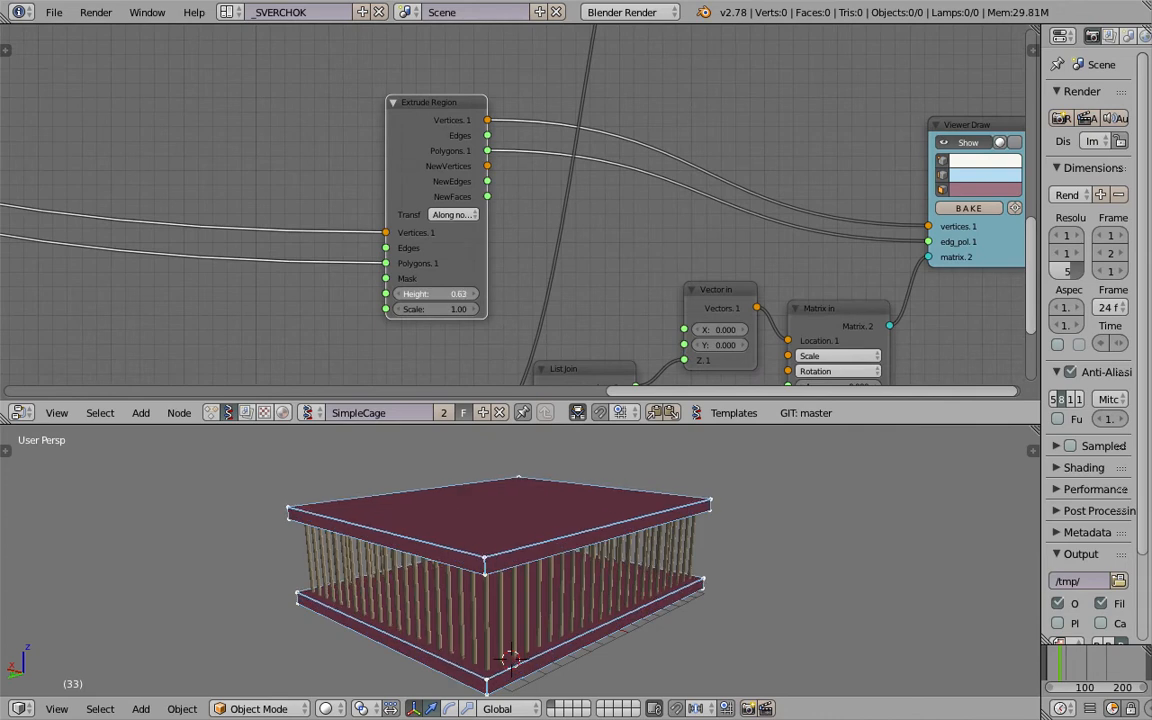
{"action": "mouse_move", "coordinate": [437, 310]}
{"action": "left_mouse_down"}
{"action": "mouse_move", "coordinate": [480, 310]}
{"action": "mouse_move", "coordinate": [434, 310]}
{"action": "left_mouse_up"}
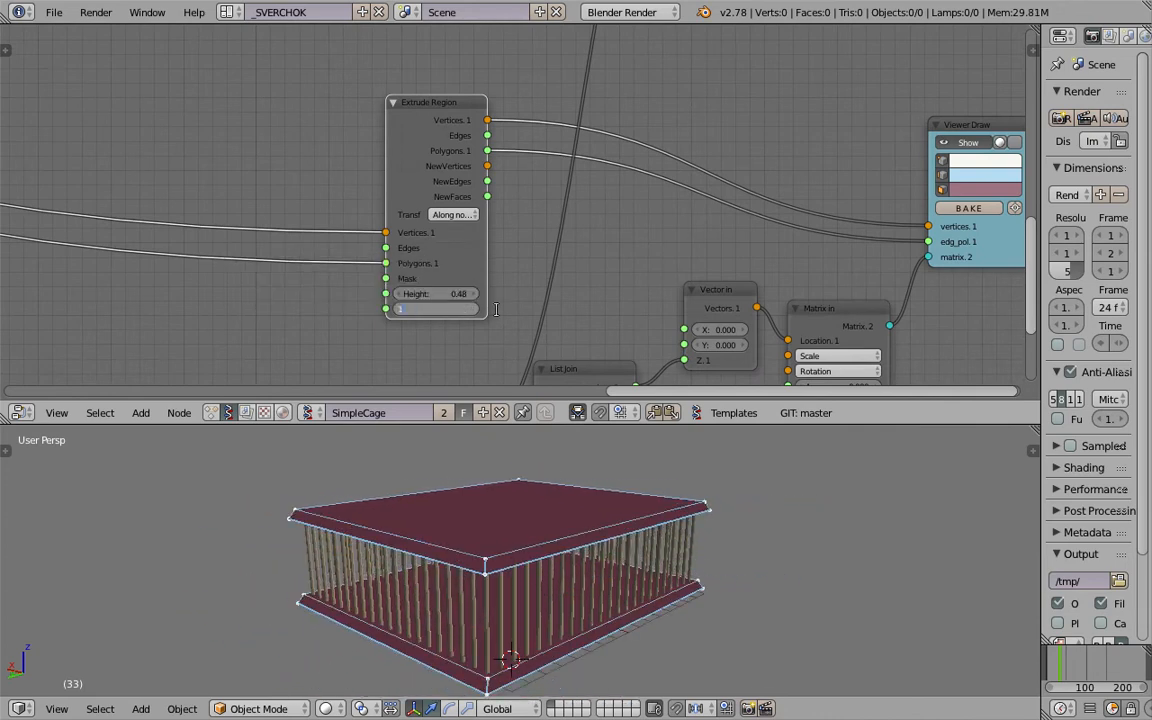
Reposition the Vector in and Matrix in nodes between List Join and the Viewer Draw node.
{"action": "middle_click_drag", "start_coordinate": [691, 292], "coordinate": [463, 242]}
{"action": "left_click_drag", "start_coordinate": [483, 259], "coordinate": [461, 272]}
{"action": "scroll", "coordinate": [478, 265], "scroll_direction": "down", "scroll_amount": 1}
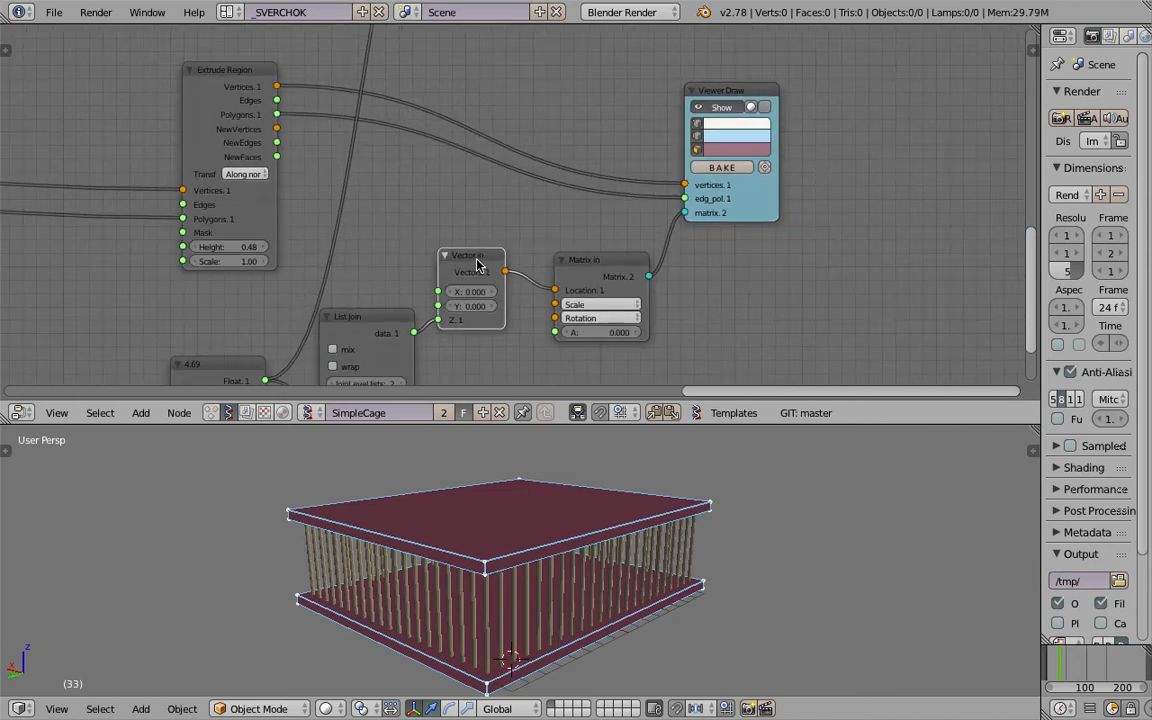
{"action": "middle_click_drag", "start_coordinate": [478, 265], "coordinate": [476, 233]}
{"action": "left_click_drag", "start_coordinate": [488, 221], "coordinate": [473, 229]}
{"action": "left_click_drag", "start_coordinate": [603, 227], "coordinate": [594, 200]}
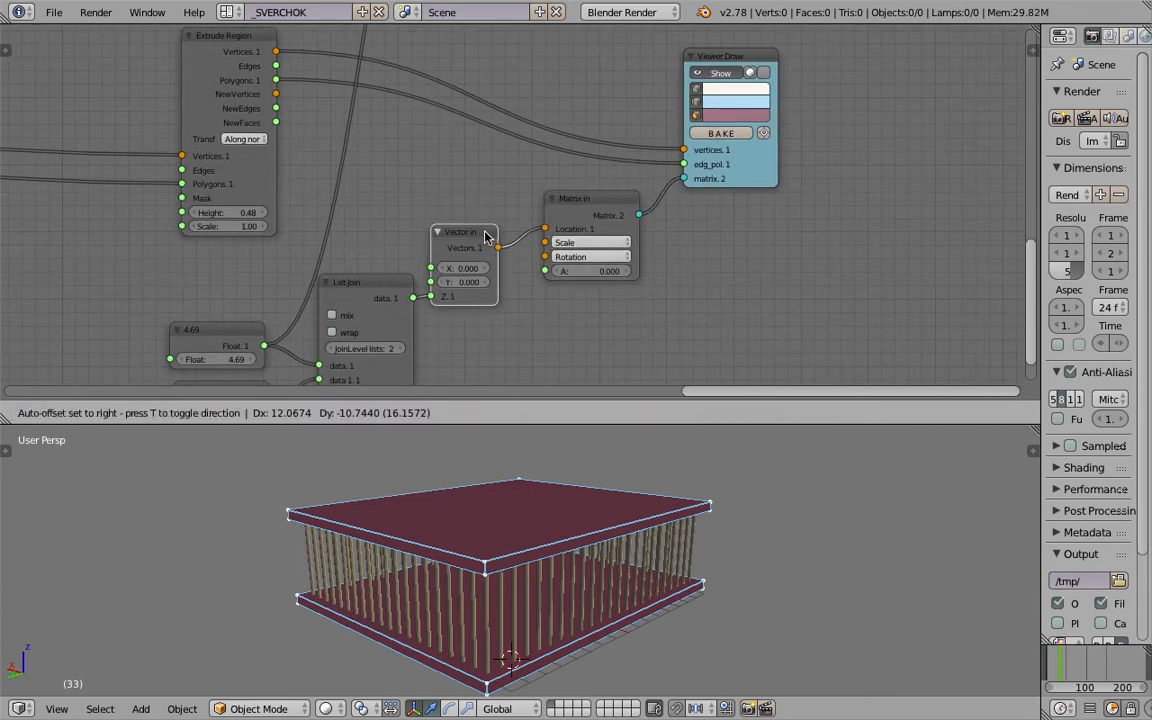
{"action": "left_click_drag", "start_coordinate": [472, 225], "coordinate": [486, 227]}
Save the file and move the List Join and Vector in nodes slightly down.
{"action": "middle_click_drag", "start_coordinate": [481, 239], "coordinate": [535, 181]}
{"action": "key", "text": "ctrl+s"}
{"action": "left_click", "coordinate": [535, 181]}
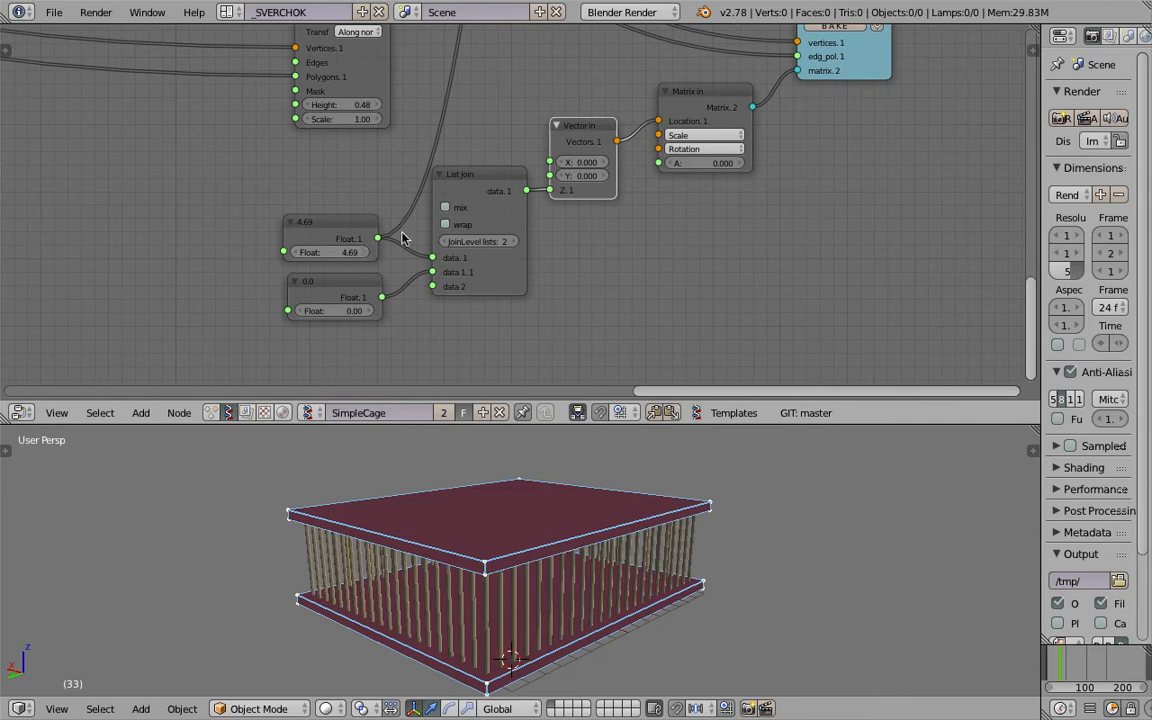
{"action": "scroll", "coordinate": [402, 238], "scroll_direction": "down", "scroll_amount": 1}
{"action": "left_click_drag", "start_coordinate": [479, 182], "coordinate": [484, 203]}
{"action": "left_click_drag", "start_coordinate": [584, 134], "coordinate": [591, 160]}
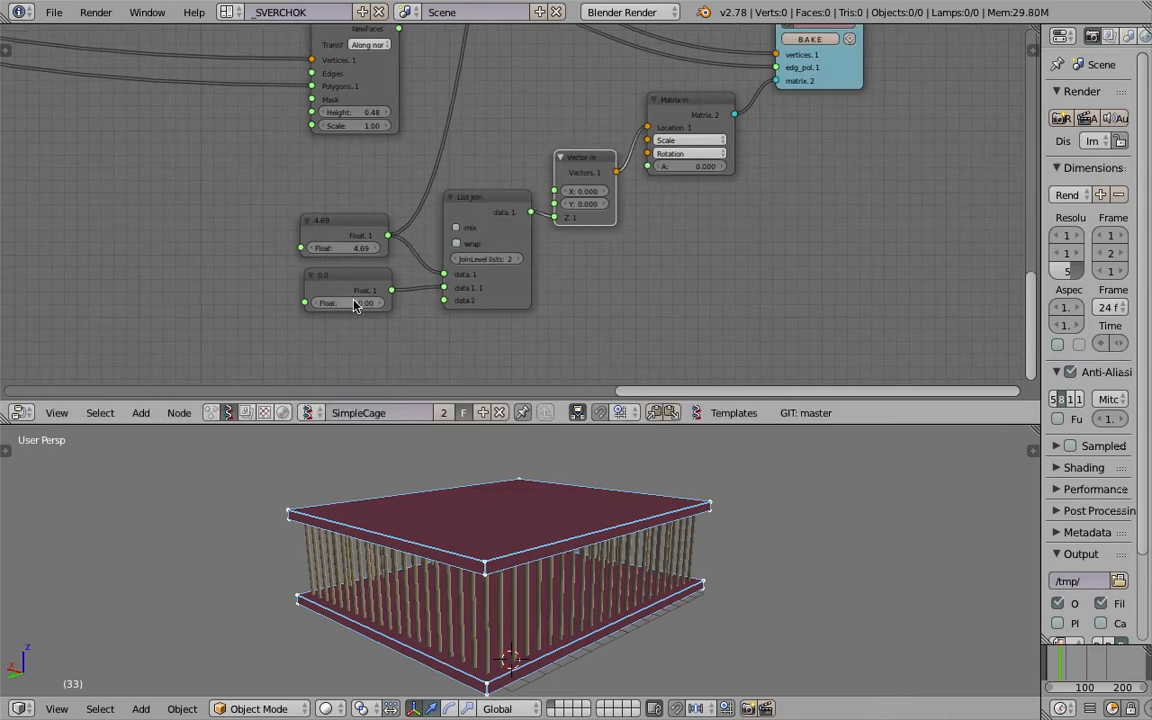
Try -3.3 for the lower Float node and 3.07 for the upper one to shift the cage's floor and roof.
{"action": "left_click_drag", "start_coordinate": [348, 303], "coordinate": [314, 303]}
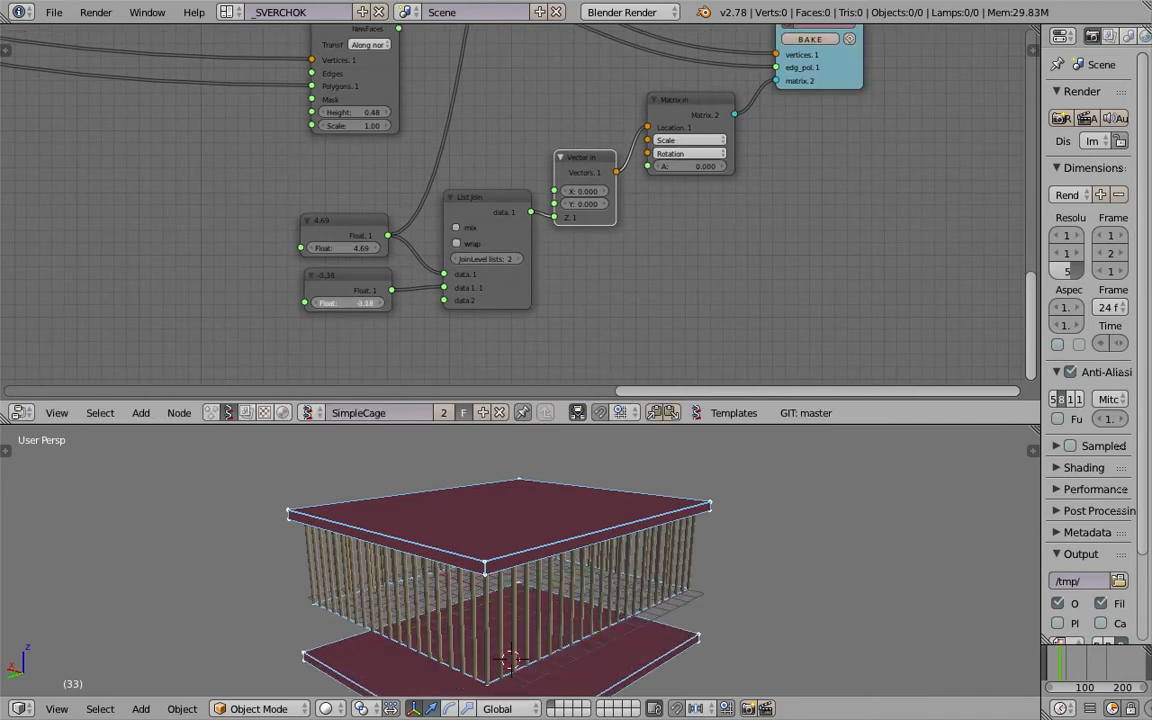
{"action": "mouse_move", "coordinate": [345, 247]}
{"action": "left_mouse_down"}
{"action": "mouse_move", "coordinate": [368, 247]}
{"action": "mouse_move", "coordinate": [332, 248]}
{"action": "left_mouse_up"}
{"action": "middle_click_drag", "start_coordinate": [520, 575], "coordinate": [575, 525]}
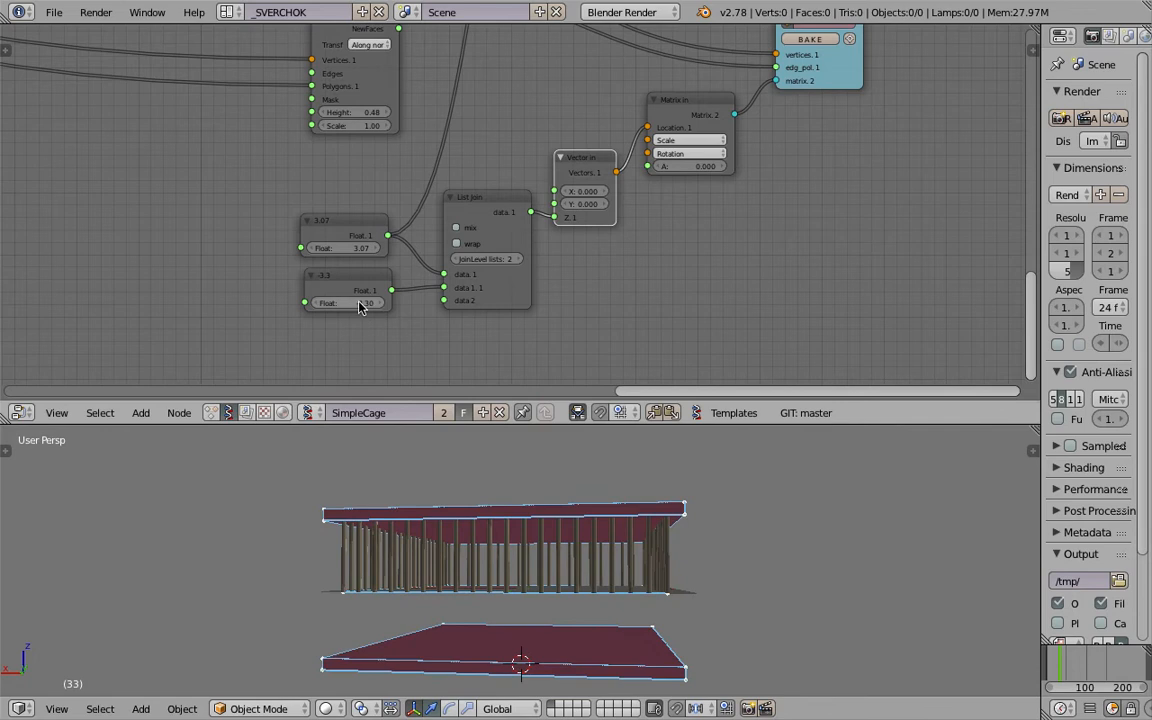
Reset the lower Float node to 0 and increase the upper Float node to raise the cage roof.
{"action": "type", "text": "0"}
{"action": "key", "text": "Return"}
{"action": "mouse_move", "coordinate": [349, 250]}
{"action": "left_mouse_down"}
{"action": "mouse_move", "coordinate": [382, 250]}
{"action": "mouse_move", "coordinate": [366, 250]}
{"action": "left_mouse_up"}
{"action": "middle_click_drag", "start_coordinate": [672, 562], "coordinate": [720, 572]}
Rearrange the Plane MK2 and NGon nodes at the start of the tree with more space between them.
{"action": "middle_click_drag", "start_coordinate": [136, 141], "coordinate": [478, 252]}
{"action": "scroll", "coordinate": [478, 252], "scroll_direction": "down", "scroll_amount": 4}
{"action": "middle_click_drag", "start_coordinate": [321, 159], "coordinate": [775, 255]}
{"action": "middle_click_drag", "start_coordinate": [174, 125], "coordinate": [523, 266]}
{"action": "scroll", "coordinate": [482, 241], "scroll_direction": "down", "scroll_amount": 2}
{"action": "left_click_drag", "start_coordinate": [256, 149], "coordinate": [242, 140]}
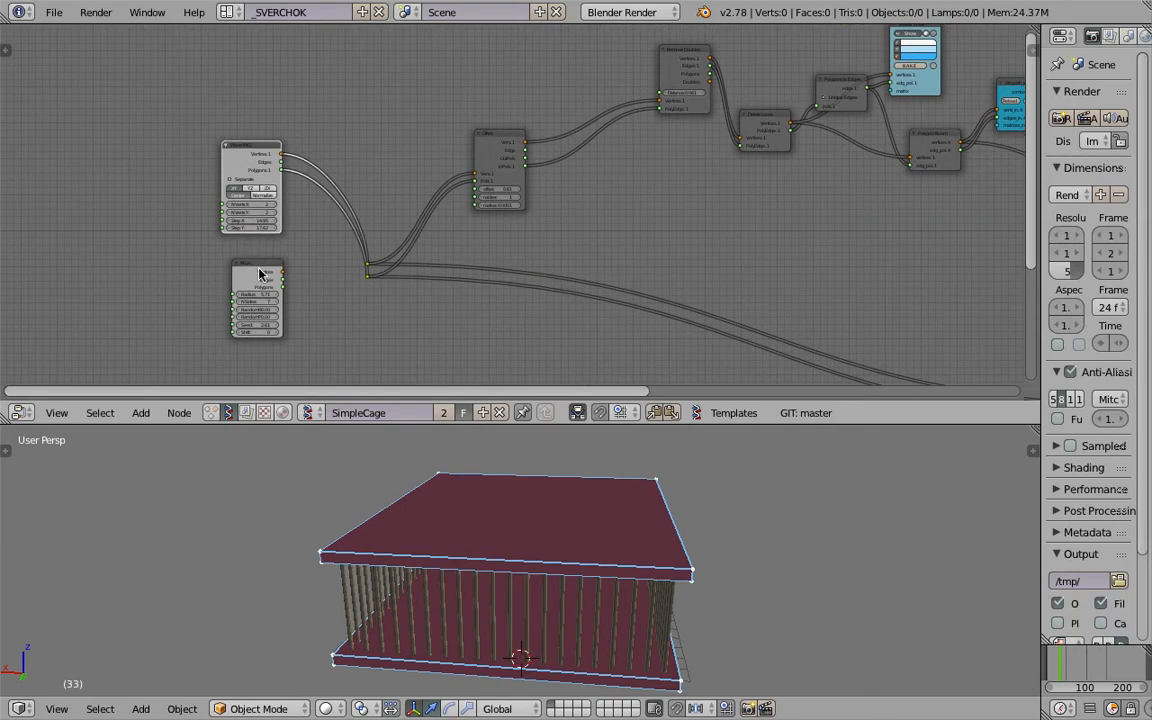
{"action": "left_click_drag", "start_coordinate": [259, 274], "coordinate": [259, 296]}
{"action": "left_click_drag", "start_coordinate": [252, 148], "coordinate": [289, 160]}
Reposition the Offset node and adjust the placement of the Plane MK2 node.
{"action": "middle_click_drag", "start_coordinate": [492, 157], "coordinate": [455, 221]}
{"action": "scroll", "coordinate": [455, 221], "scroll_direction": "up", "scroll_amount": 6}
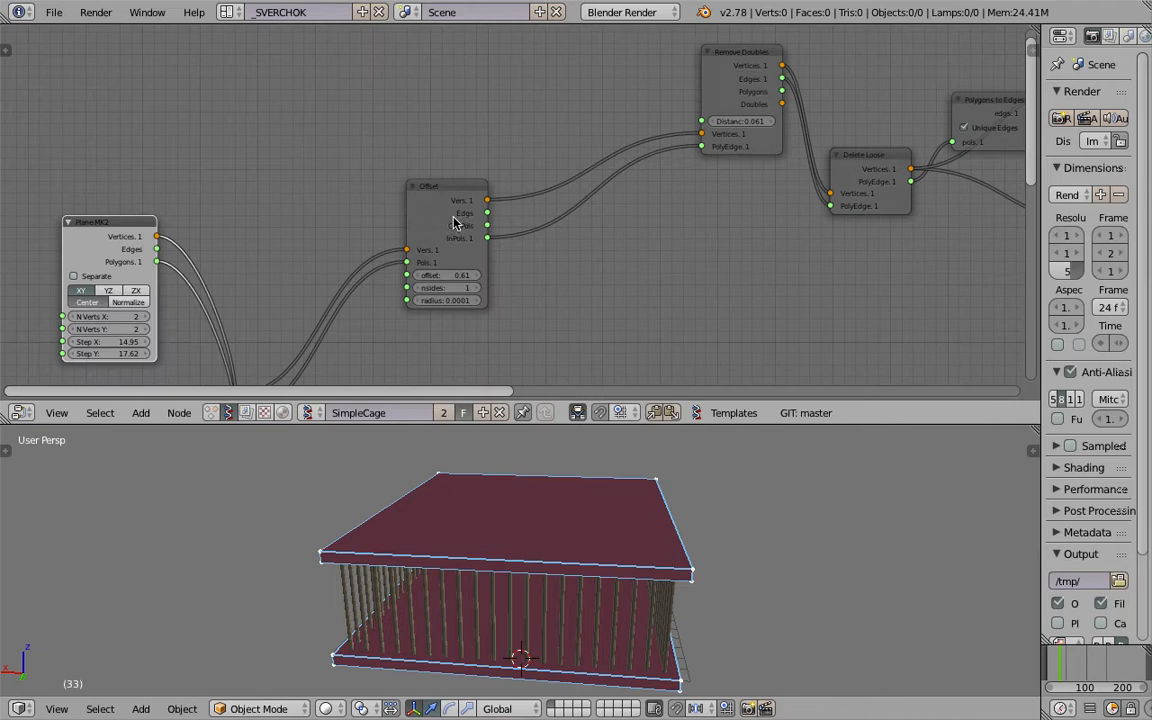
{"action": "left_click_drag", "start_coordinate": [446, 184], "coordinate": [427, 161]}
{"action": "middle_click_drag", "start_coordinate": [437, 194], "coordinate": [442, 141]}
{"action": "scroll", "coordinate": [437, 105], "scroll_direction": "up", "scroll_amount": 1}
{"action": "left_click_drag", "start_coordinate": [444, 101], "coordinate": [490, 90]}
{"action": "left_click_drag", "start_coordinate": [128, 177], "coordinate": [123, 171]}
Save the file and set the Offset node's offset to 0.55.
{"action": "middle_click_drag", "start_coordinate": [490, 143], "coordinate": [408, 165]}
{"action": "left_click_drag", "start_coordinate": [390, 122], "coordinate": [409, 117]}
{"action": "key", "text": "ctrl+s"}
{"action": "left_click", "coordinate": [404, 119]}
{"action": "mouse_move", "coordinate": [410, 206]}
{"action": "left_mouse_down"}
{"action": "mouse_move", "coordinate": [358, 206]}
{"action": "mouse_move", "coordinate": [394, 206]}
{"action": "left_mouse_up"}
{"action": "mouse_move", "coordinate": [474, 568]}
{"action": "middle_mouse_down"}
{"action": "mouse_move", "coordinate": [491, 533]}
{"action": "mouse_move", "coordinate": [457, 573]}
{"action": "middle_mouse_up"}
Move the Remove Doubles node closer to the Offset node.
{"action": "middle_click_drag", "start_coordinate": [586, 242], "coordinate": [411, 382]}
{"action": "left_click_drag", "start_coordinate": [481, 159], "coordinate": [410, 174]}
{"action": "scroll", "coordinate": [476, 185], "scroll_direction": "up", "scroll_amount": 3}
{"action": "middle_click_drag", "start_coordinate": [476, 185], "coordinate": [478, 149]}
{"action": "left_click_drag", "start_coordinate": [420, 118], "coordinate": [397, 130]}
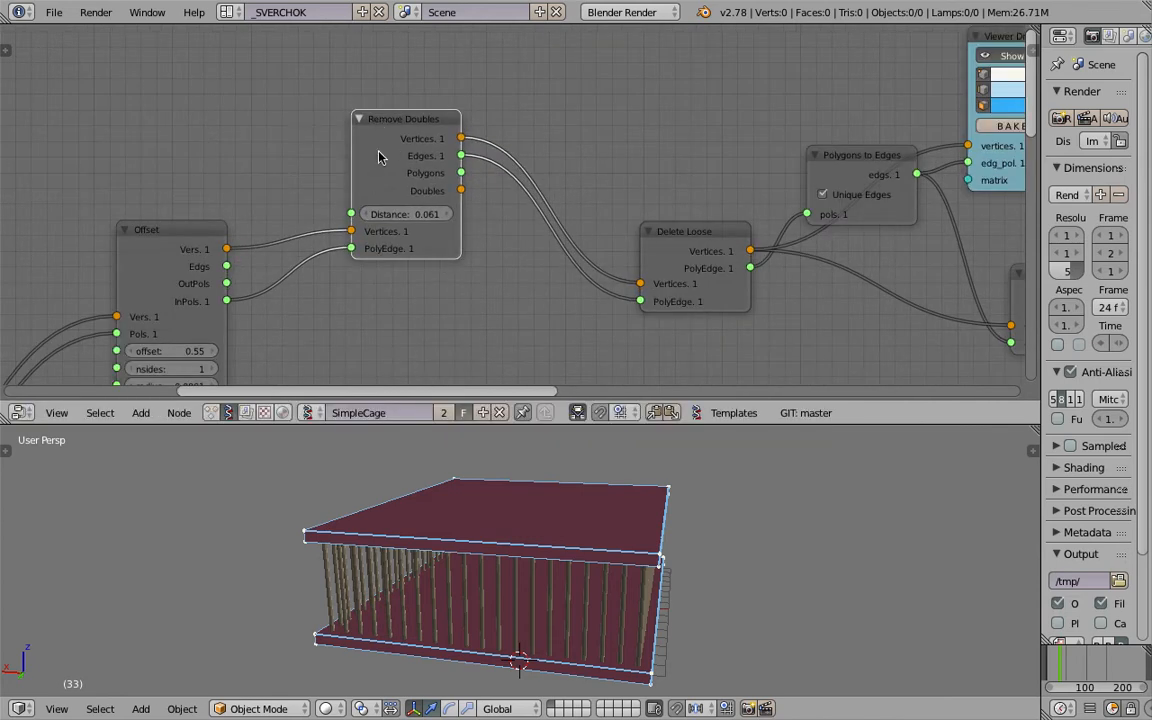
Move the Delete Loose node next to the Remove Doubles node and view the cage from another angle.
{"action": "left_click_drag", "start_coordinate": [677, 224], "coordinate": [551, 157]}
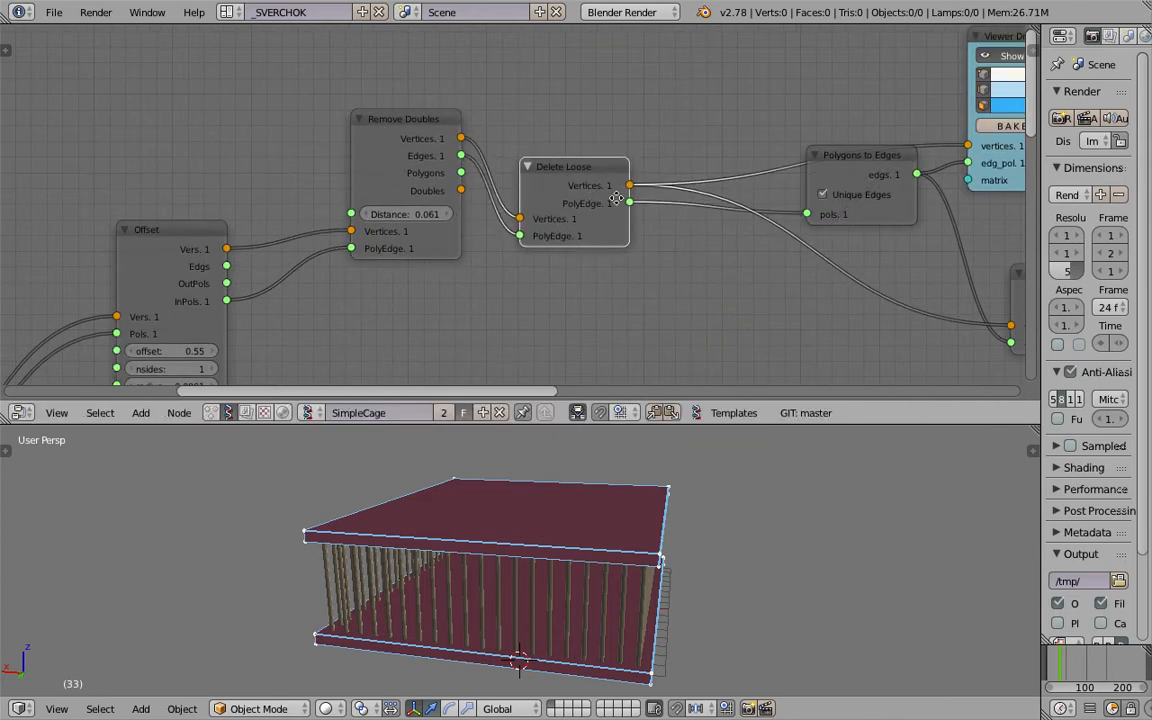
{"action": "middle_click_drag", "start_coordinate": [555, 219], "coordinate": [481, 203]}
{"action": "left_click_drag", "start_coordinate": [492, 152], "coordinate": [484, 176]}
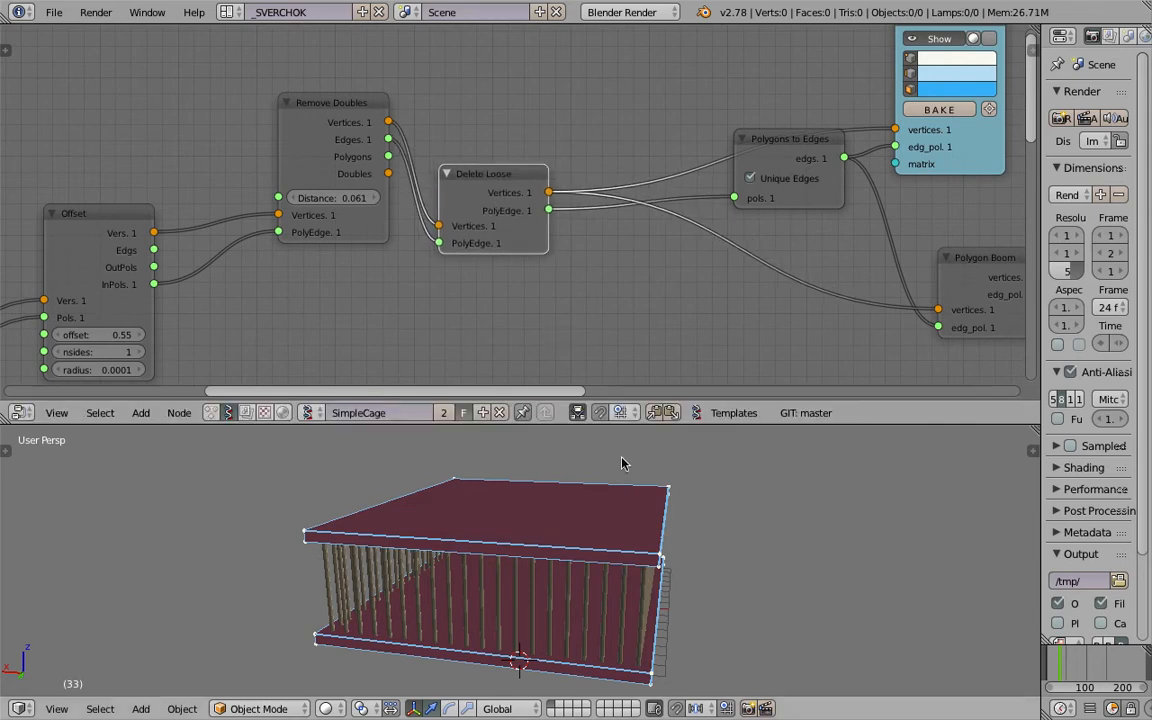
{"action": "middle_click_drag", "start_coordinate": [545, 485], "coordinate": [597, 509]}
{"action": "left_click_drag", "start_coordinate": [503, 178], "coordinate": [509, 183]}
{"action": "scroll", "coordinate": [545, 481], "scroll_direction": "down", "scroll_amount": 1}
{"action": "middle_click_drag", "start_coordinate": [545, 481], "coordinate": [539, 470]}
{"action": "middle_click_drag", "start_coordinate": [486, 506], "coordinate": [508, 489]}
{"action": "middle_click_drag", "start_coordinate": [593, 297], "coordinate": [532, 262]}
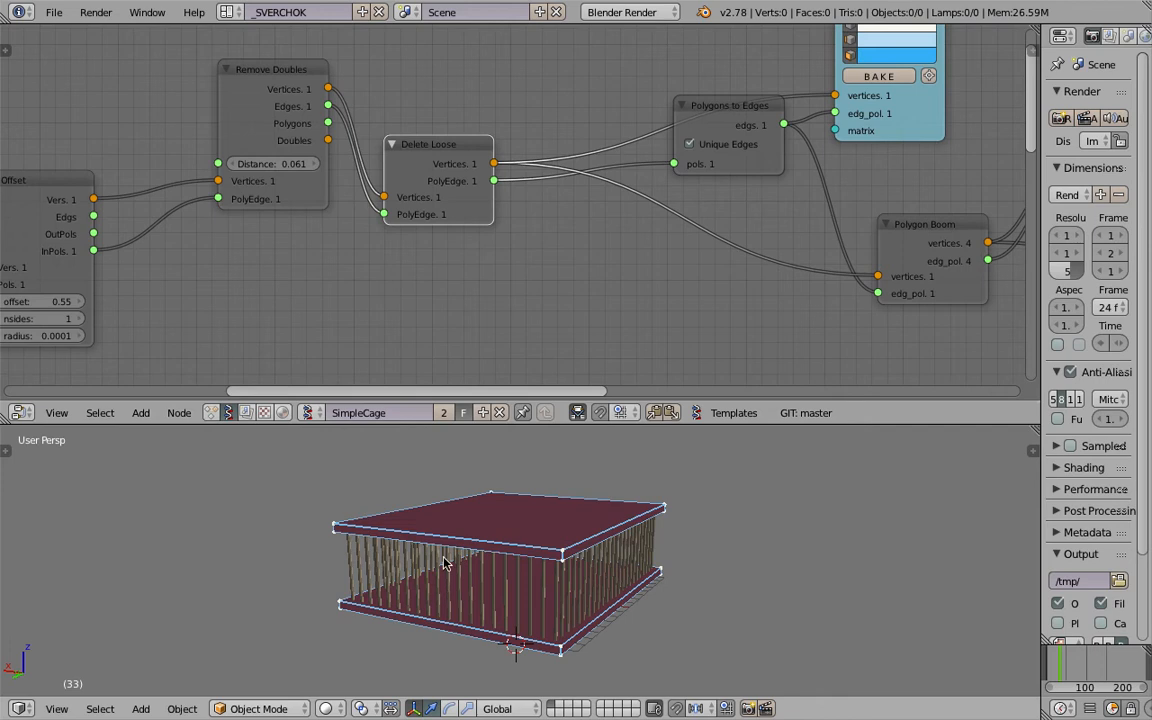
Nudge the Offset node towards Remove Doubles and place the Polygons to Edges node closer to Delete Loose.
{"action": "middle_click_drag", "start_coordinate": [392, 585], "coordinate": [424, 604]}
{"action": "middle_click_drag", "start_coordinate": [274, 219], "coordinate": [347, 218]}
{"action": "left_click_drag", "start_coordinate": [122, 175], "coordinate": [130, 182]}
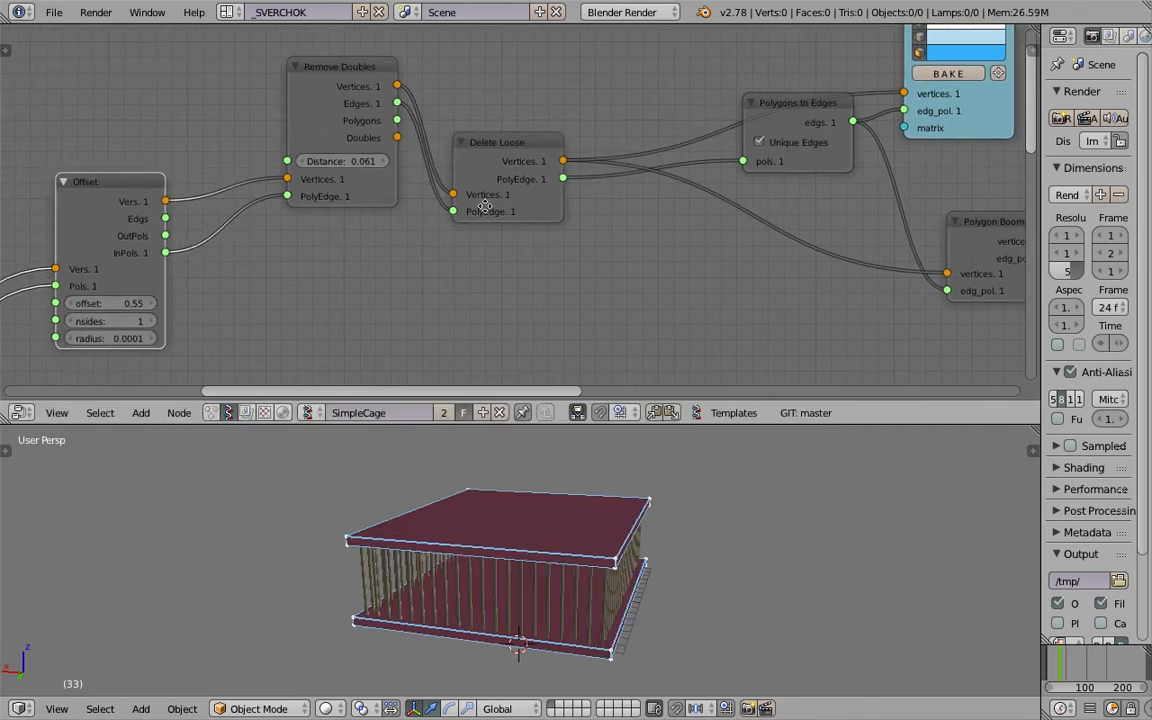
{"action": "middle_click_drag", "start_coordinate": [537, 183], "coordinate": [399, 193]}
{"action": "left_click_drag", "start_coordinate": [632, 113], "coordinate": [509, 59]}
{"action": "middle_click_drag", "start_coordinate": [575, 45], "coordinate": [563, 82]}
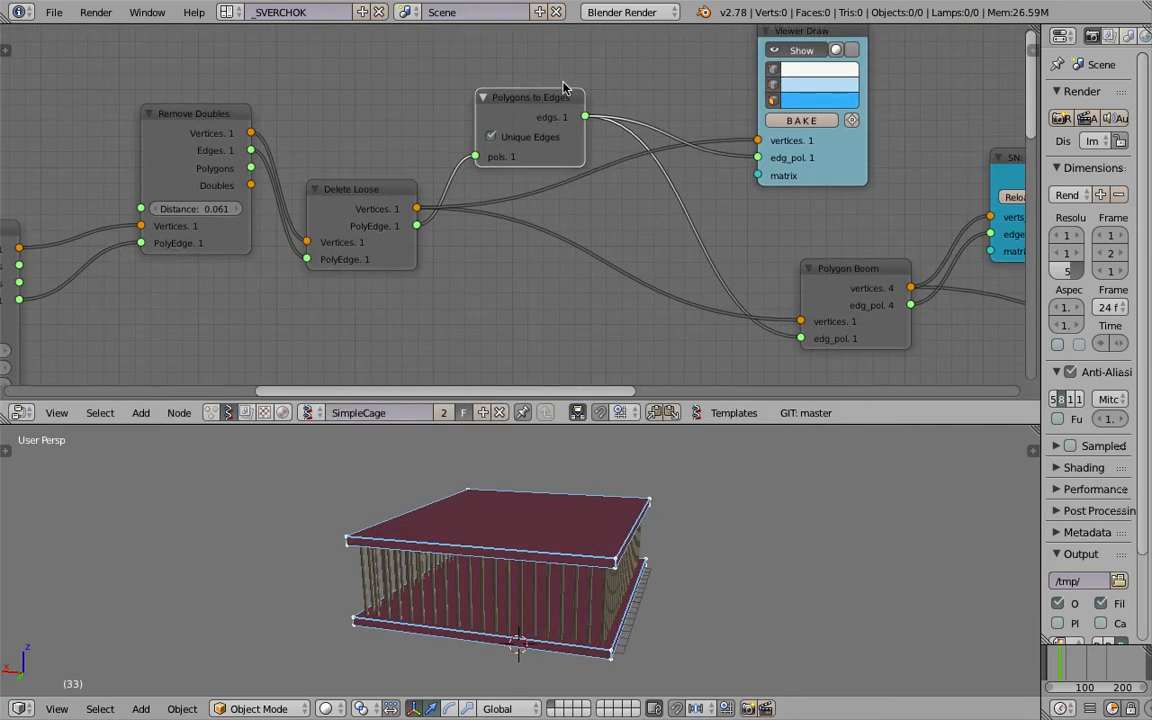
{"action": "left_click_drag", "start_coordinate": [527, 127], "coordinate": [554, 132]}
Move the outline's Viewer Draw node and the Polygon Boom node closer to Polygons to Edges.
{"action": "middle_click_drag", "start_coordinate": [844, 183], "coordinate": [656, 213]}
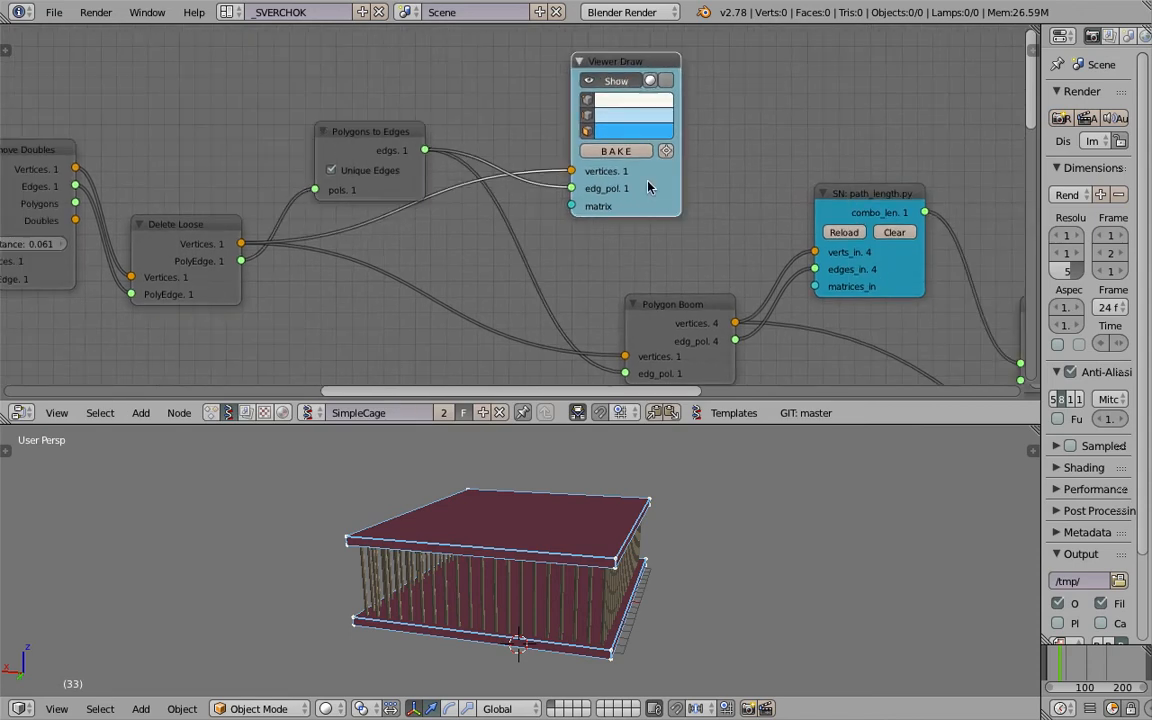
{"action": "left_click_drag", "start_coordinate": [672, 183], "coordinate": [643, 166]}
{"action": "middle_click_drag", "start_coordinate": [643, 166], "coordinate": [611, 99]}
{"action": "scroll", "coordinate": [634, 248], "scroll_direction": "down", "scroll_amount": 1}
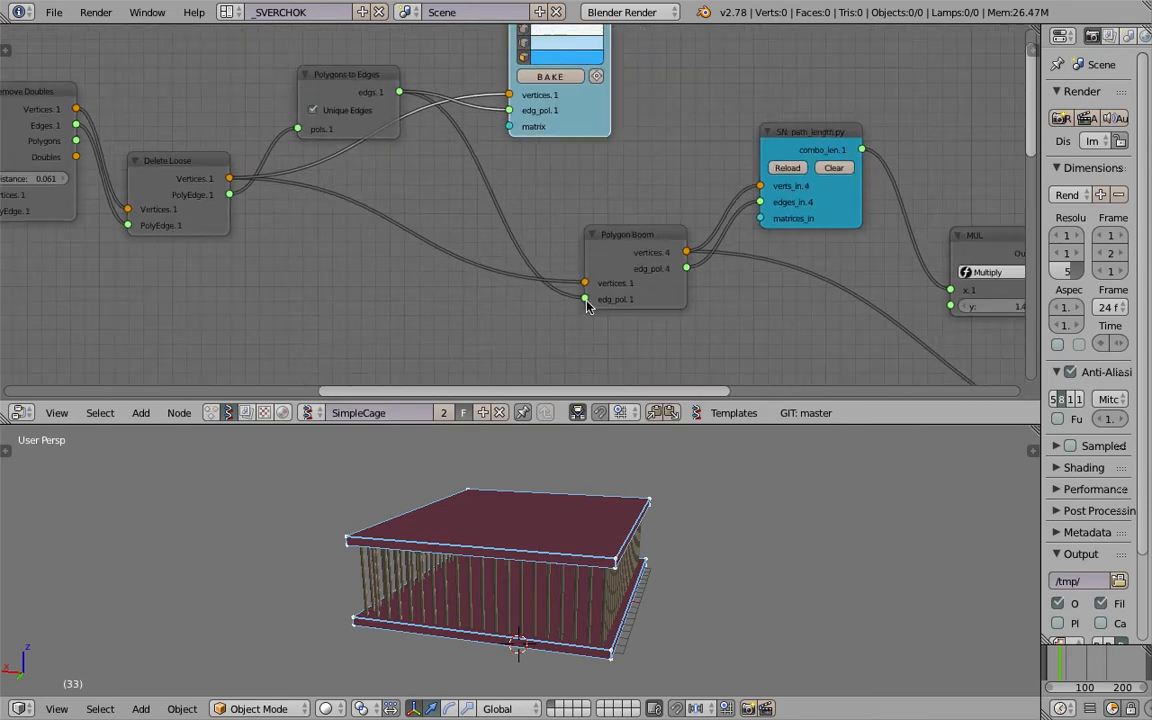
{"action": "left_click_drag", "start_coordinate": [590, 239], "coordinate": [533, 239]}
Sketch a square, an arrow and a square split into four separate edges below the Polygon Boom node.
{"action": "scroll", "coordinate": [586, 255], "scroll_direction": "down", "scroll_amount": 1}
{"action": "middle_click_drag", "start_coordinate": [482, 370], "coordinate": [553, 256]}
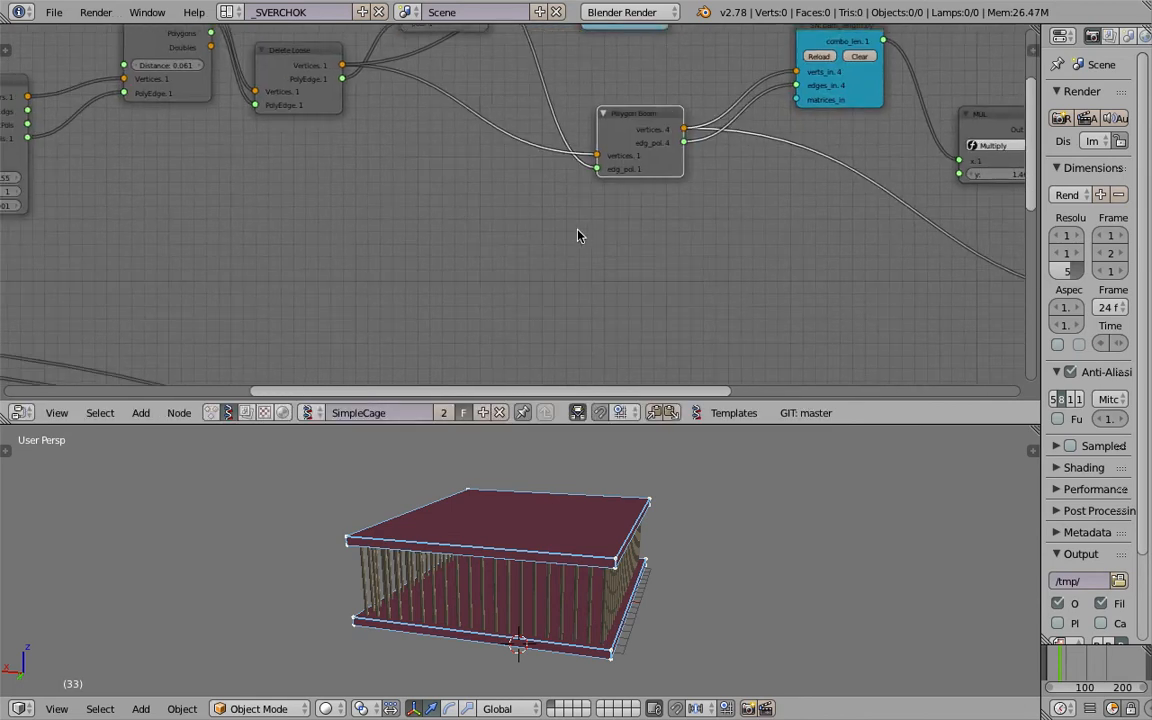
{"action": "mouse_move", "coordinate": [407, 243]}
{"action": "left_mouse_down"}
{"action": "mouse_move", "coordinate": [404, 305]}
{"action": "mouse_move", "coordinate": [421, 338]}
{"action": "left_mouse_up"}
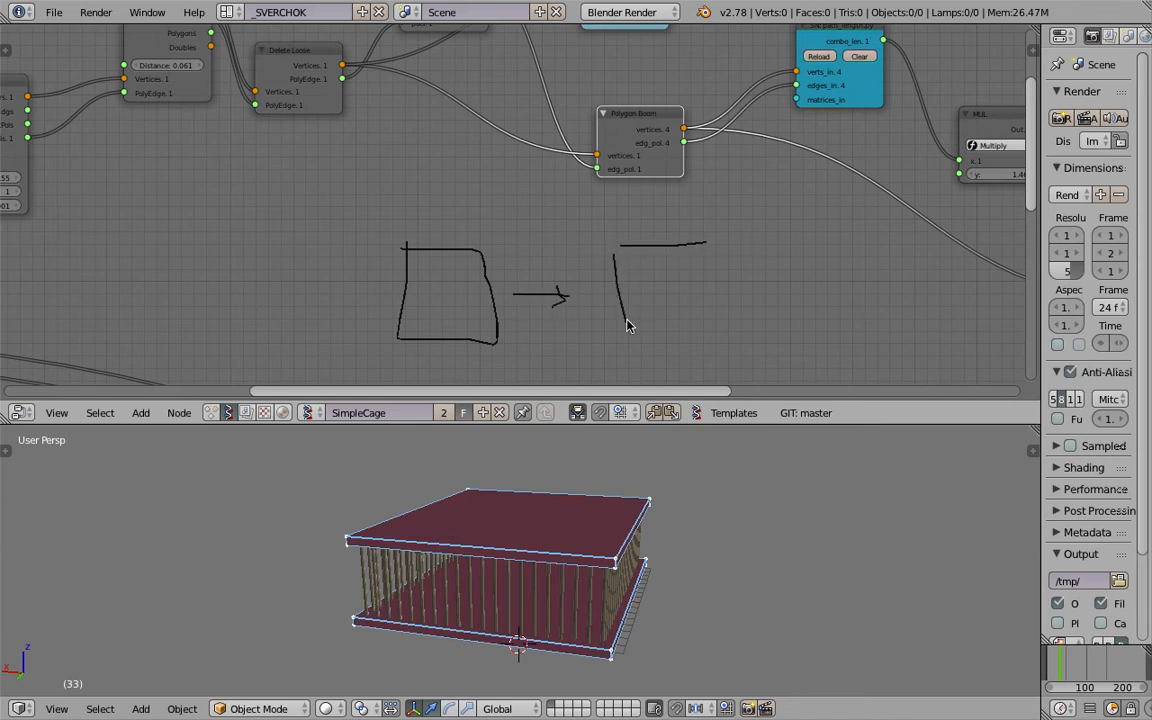
{"action": "left_click_drag", "start_coordinate": [692, 335], "coordinate": [700, 333]}
Reposition the path_length.py script node above and beyond the Polygon Boom node.
{"action": "middle_click_drag", "start_coordinate": [726, 247], "coordinate": [510, 290]}
{"action": "middle_click_drag", "start_coordinate": [551, 211], "coordinate": [484, 225]}
{"action": "left_click_drag", "start_coordinate": [556, 91], "coordinate": [572, 104]}
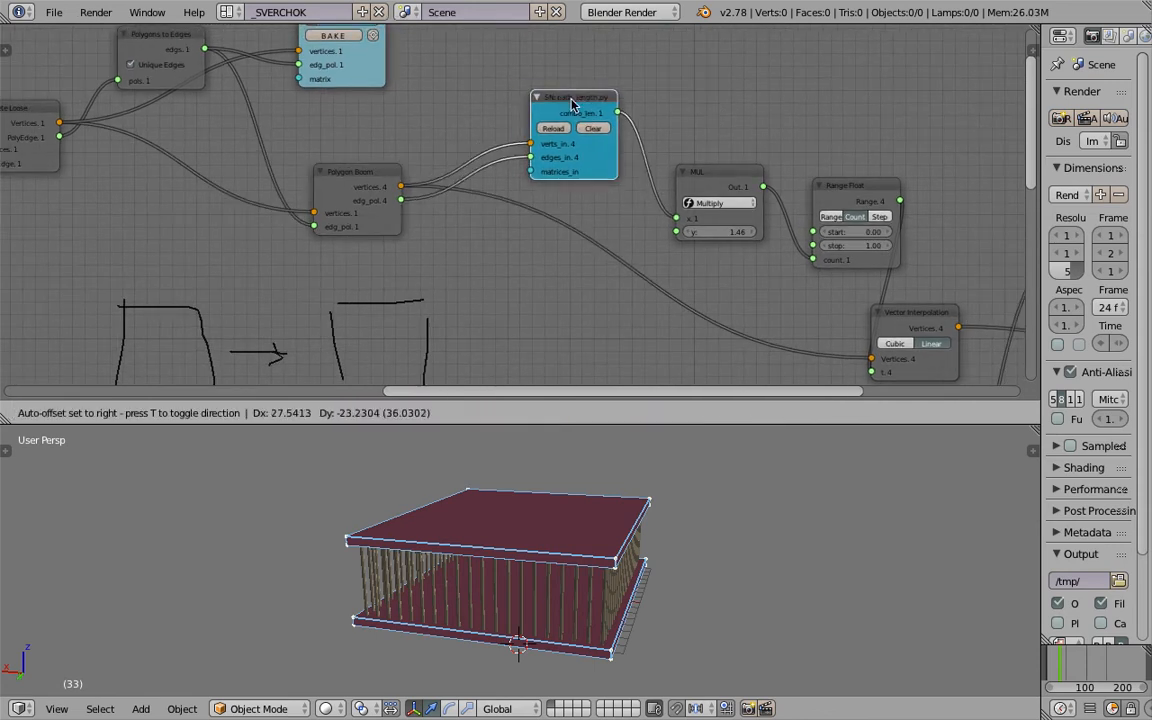
{"action": "middle_click_drag", "start_coordinate": [556, 105], "coordinate": [568, 119]}
{"action": "left_click_drag", "start_coordinate": [577, 107], "coordinate": [540, 54]}
Move the MUL, Range Float and Vector Interpolation nodes into a tighter chain after the path_length.py node.
{"action": "left_click_drag", "start_coordinate": [714, 182], "coordinate": [663, 97]}
{"action": "left_click_drag", "start_coordinate": [864, 198], "coordinate": [812, 174]}
{"action": "middle_click_drag", "start_coordinate": [879, 180], "coordinate": [784, 52]}
{"action": "left_click_drag", "start_coordinate": [818, 199], "coordinate": [842, 198]}
{"action": "left_click_drag", "start_coordinate": [702, 56], "coordinate": [682, 54]}
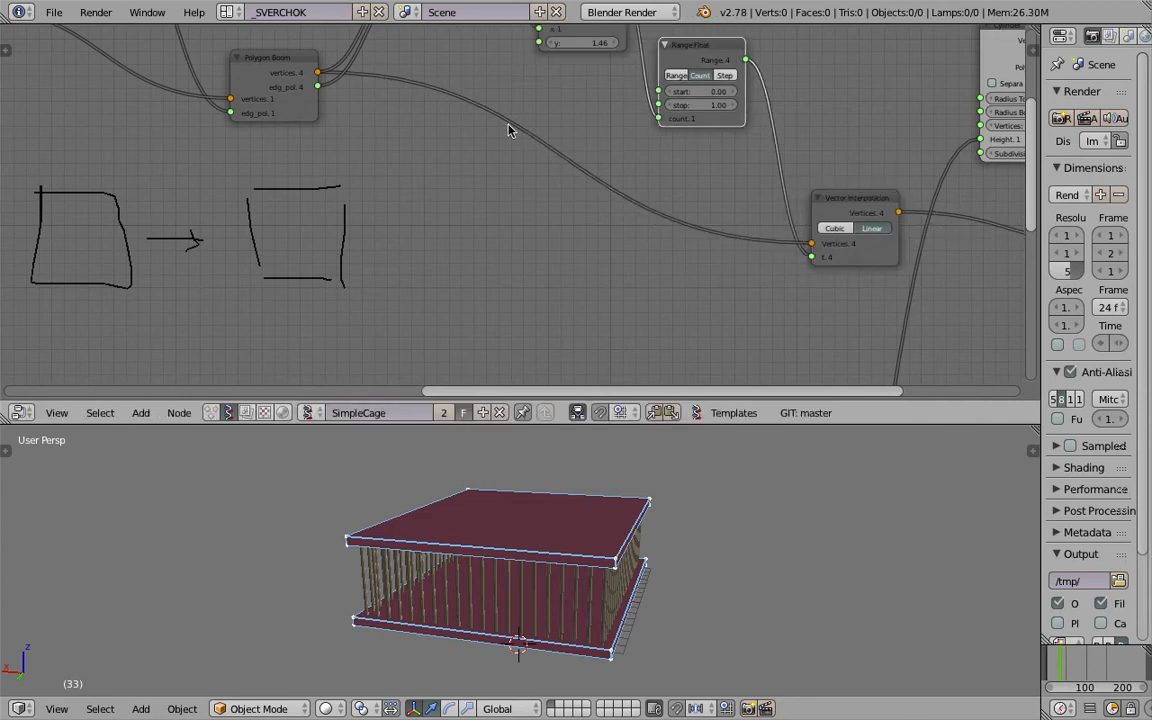
Adjust the position of the Polygon Boom node and save the file.
{"action": "middle_click_drag", "start_coordinate": [509, 126], "coordinate": [641, 243]}
{"action": "mouse_move", "coordinate": [678, 169]}
{"action": "middle_mouse_down"}
{"action": "mouse_move", "coordinate": [589, 188]}
{"action": "mouse_move", "coordinate": [596, 174]}
{"action": "mouse_move", "coordinate": [691, 174]}
{"action": "middle_mouse_up"}
{"action": "left_click_drag", "start_coordinate": [401, 190], "coordinate": [389, 185]}
{"action": "middle_click_drag", "start_coordinate": [469, 166], "coordinate": [660, 197]}
{"action": "key", "text": "ctrl+s"}
{"action": "left_click", "coordinate": [594, 192]}
{"action": "left_click_drag", "start_coordinate": [594, 211], "coordinate": [627, 204]}
Examine the cage's bars from several angles together with the MUL, Range Float and Vector Interpolation nodes.
{"action": "middle_click_drag", "start_coordinate": [600, 232], "coordinate": [590, 222]}
{"action": "middle_click_drag", "start_coordinate": [738, 600], "coordinate": [686, 553]}
{"action": "scroll", "coordinate": [586, 250], "scroll_direction": "up", "scroll_amount": 2}
{"action": "middle_click_drag", "start_coordinate": [628, 251], "coordinate": [331, 216]}
{"action": "middle_click_drag", "start_coordinate": [574, 230], "coordinate": [539, 228]}
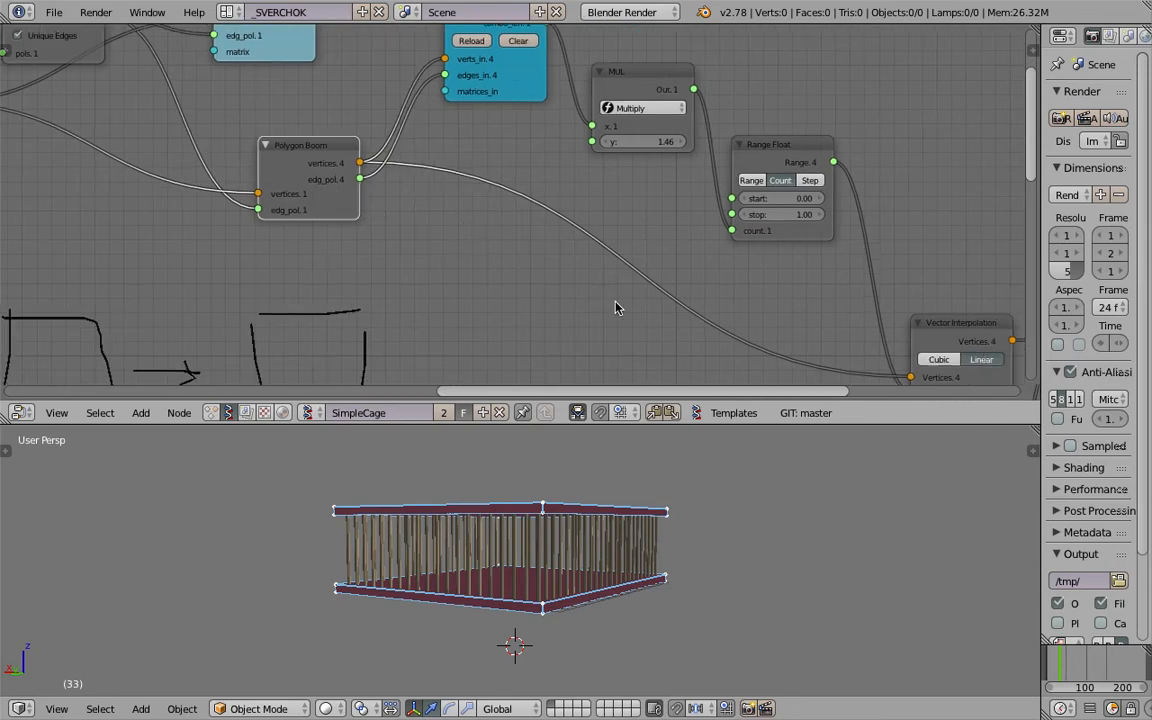
{"action": "middle_click_drag", "start_coordinate": [656, 494], "coordinate": [460, 580]}
{"action": "middle_click_drag", "start_coordinate": [642, 323], "coordinate": [494, 290]}
{"action": "middle_click_drag", "start_coordinate": [482, 622], "coordinate": [703, 610]}
{"action": "scroll", "coordinate": [544, 602], "scroll_direction": "up", "scroll_amount": 4}
{"action": "scroll", "coordinate": [544, 604], "scroll_direction": "down", "scroll_amount": 5}
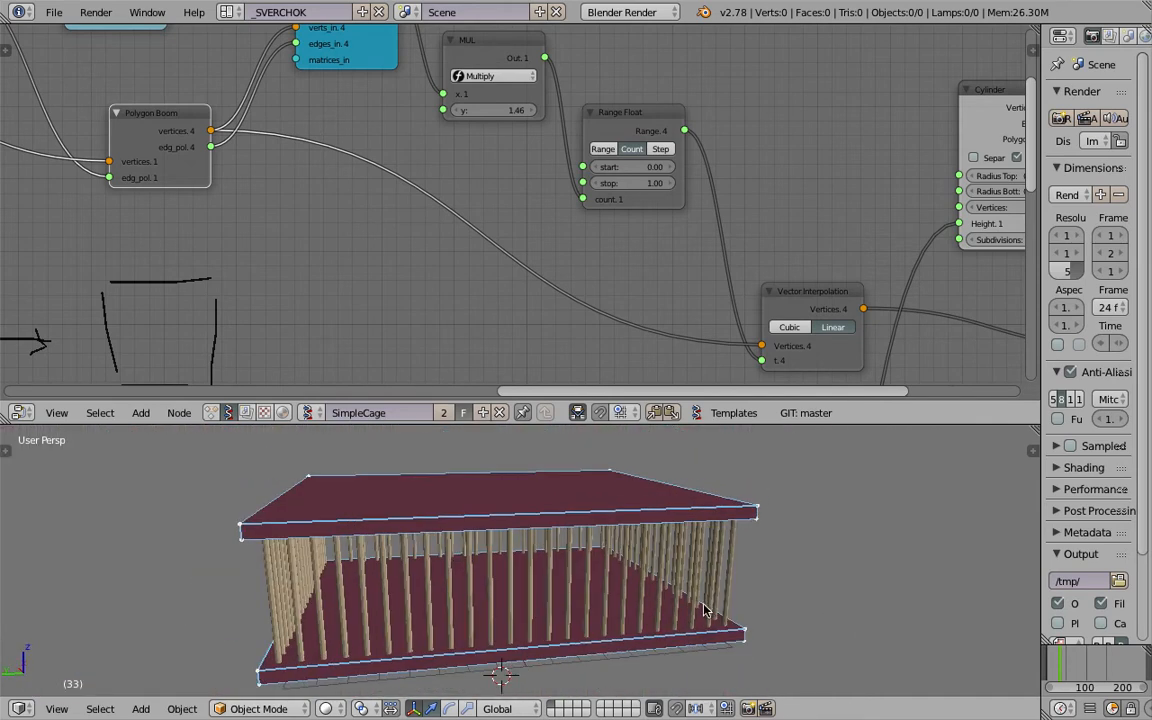
{"action": "scroll", "coordinate": [612, 270], "scroll_direction": "down", "scroll_amount": 3}
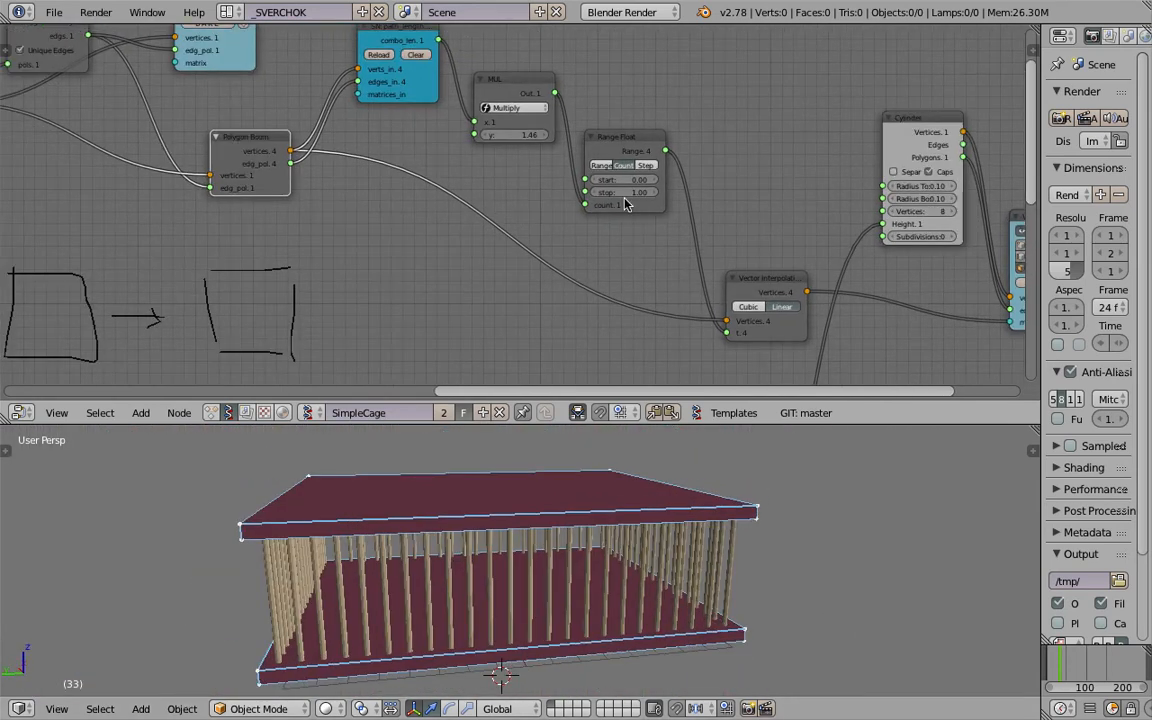
Move Vector Interpolation closer to Range Float and shift the Cylinder and the bars' Viewer Draw to make room between them.
{"action": "middle_click_drag", "start_coordinate": [611, 168], "coordinate": [543, 149]}
{"action": "left_click_drag", "start_coordinate": [694, 265], "coordinate": [623, 227]}
{"action": "middle_click_drag", "start_coordinate": [559, 195], "coordinate": [303, 171]}
{"action": "left_click_drag", "start_coordinate": [581, 107], "coordinate": [615, 71]}
{"action": "left_click_drag", "start_coordinate": [729, 171], "coordinate": [907, 206]}
{"action": "left_click_drag", "start_coordinate": [655, 72], "coordinate": [754, 140]}
{"action": "scroll", "coordinate": [625, 123], "scroll_direction": "up", "scroll_amount": 1}
Insert a List Join node with join level 2 into the link between Vector Interpolation and the bars' Viewer Draw.
{"action": "key", "text": "shift+a"}
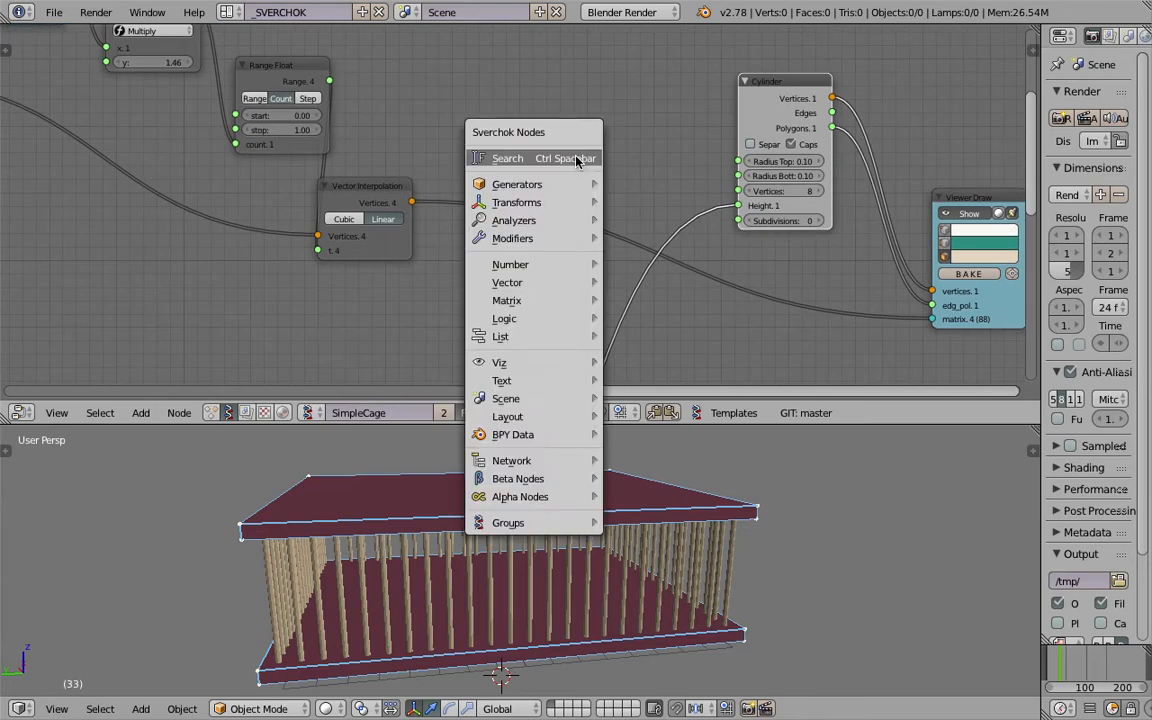
{"action": "left_click", "coordinate": [575, 157]}
{"action": "type", "text": "list j"}
{"action": "key", "text": "Return"}
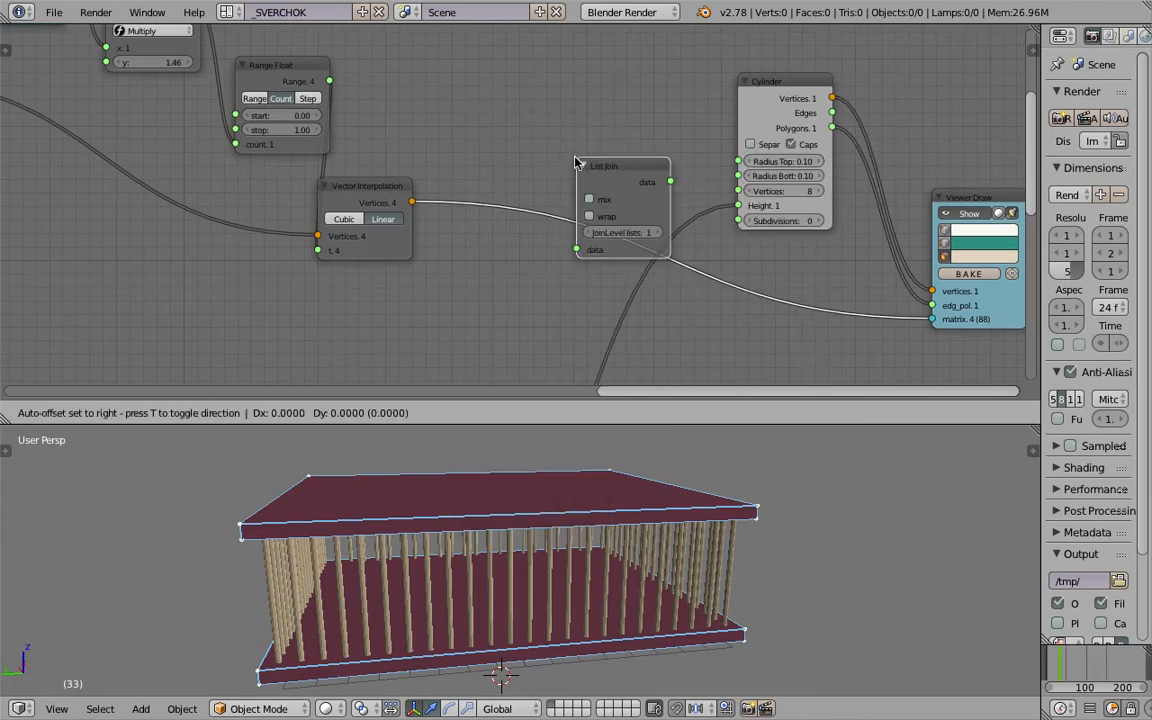
{"action": "left_click", "coordinate": [494, 161]}
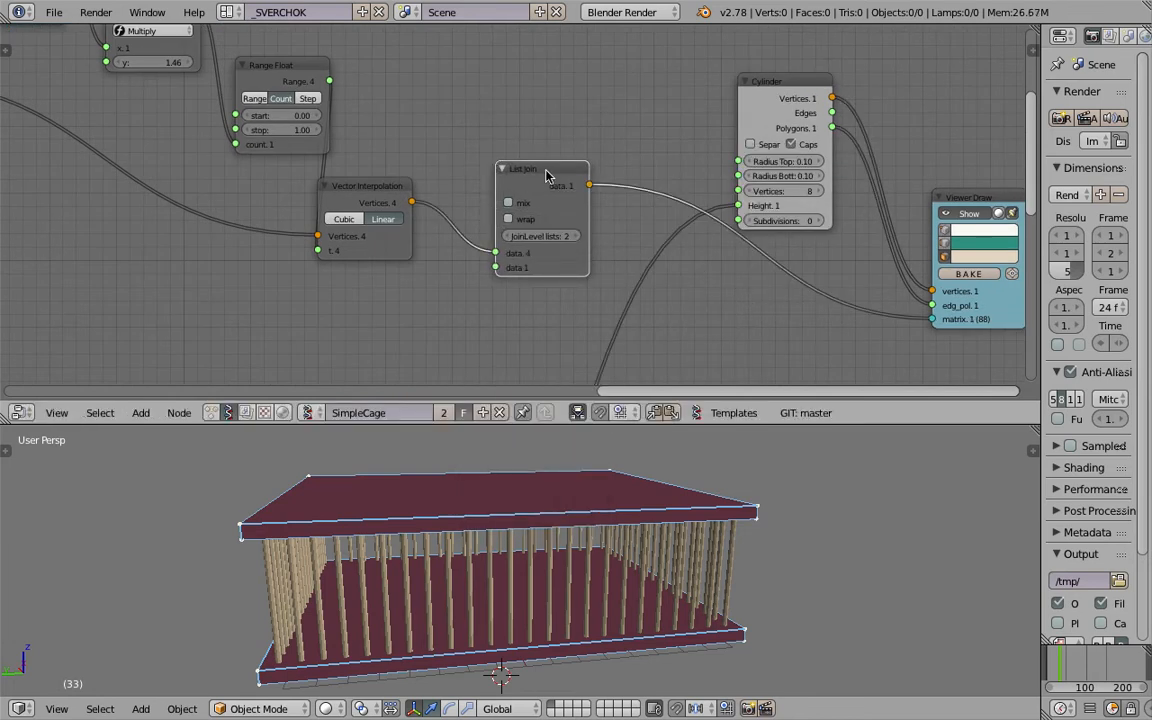
Insert a Remove Doubles node between List Join and the bars' Viewer Draw, feeding the joined data into its Vertices input.
{"action": "key", "text": "shift+a"}
{"action": "left_click", "coordinate": [663, 146]}
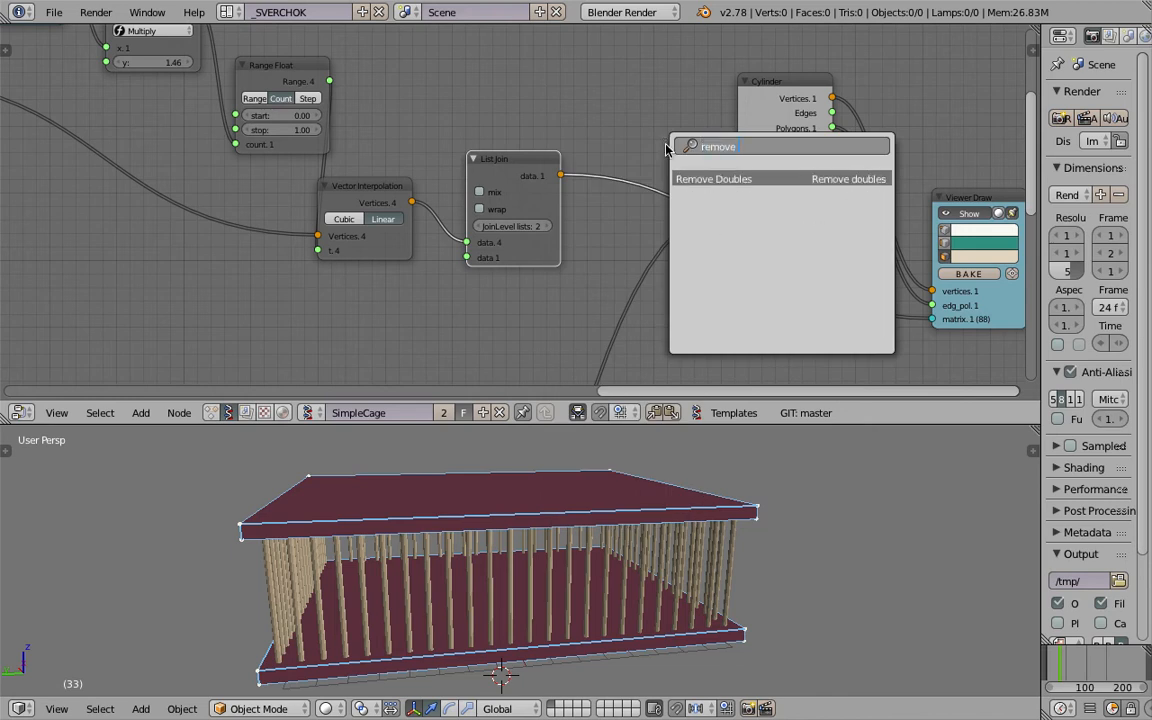
{"action": "key", "text": "Return"}
{"action": "left_click", "coordinate": [765, 246]}
{"action": "middle_click_drag", "start_coordinate": [537, 170], "coordinate": [535, 141]}
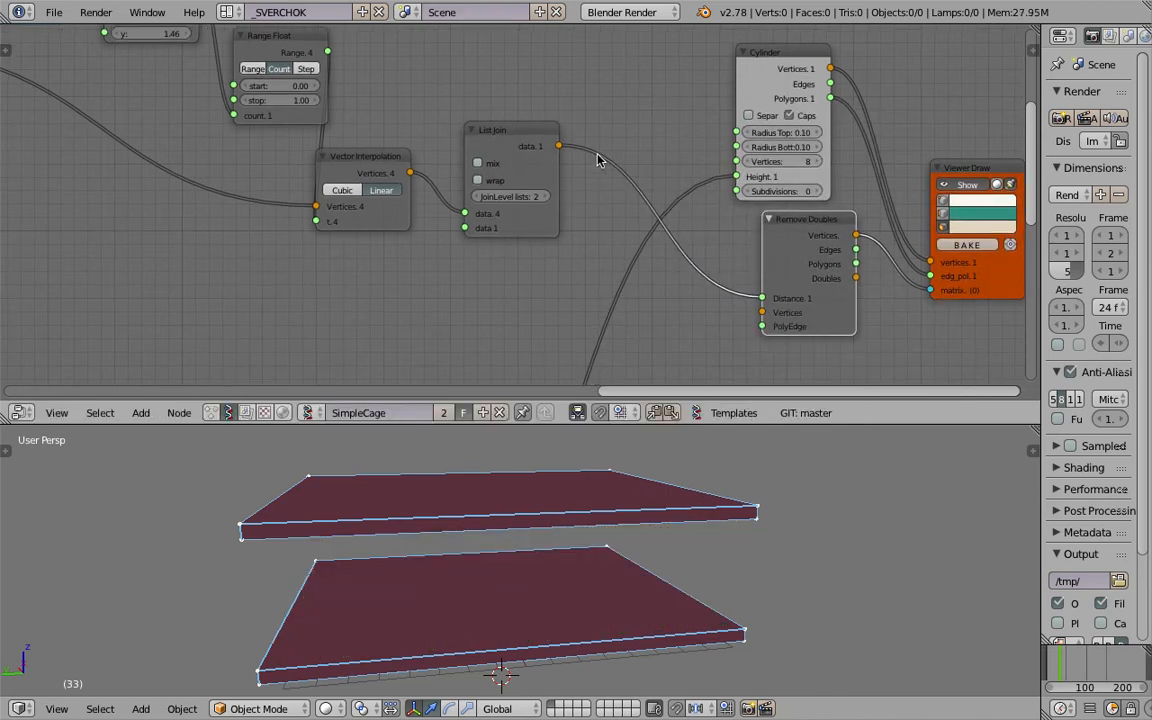
{"action": "left_click_drag", "start_coordinate": [743, 294], "coordinate": [750, 304]}
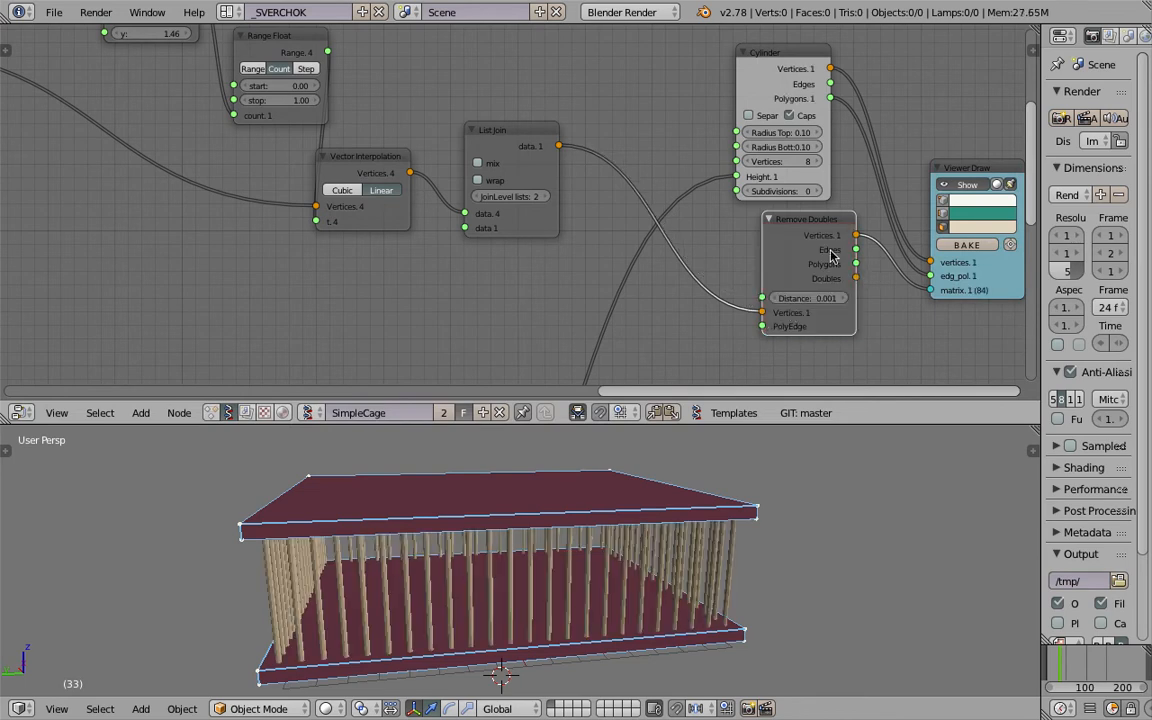
Reposition the new Remove Doubles node, set its distance to 0.061 and save the file.
{"action": "left_click_drag", "start_coordinate": [826, 235], "coordinate": [794, 242]}
{"action": "left_click", "coordinate": [808, 310]}
{"action": "key", "text": "ctrl+s"}
{"action": "middle_click_drag", "start_coordinate": [787, 548], "coordinate": [580, 562]}
{"action": "left_click", "coordinate": [805, 553]}
Shift the base outline's Viewer Draw node slightly and hide the output of the plates' Viewer Draw.
{"action": "middle_click_drag", "start_coordinate": [643, 298], "coordinate": [612, 292]}
{"action": "scroll", "coordinate": [545, 183], "scroll_direction": "down", "scroll_amount": 4}
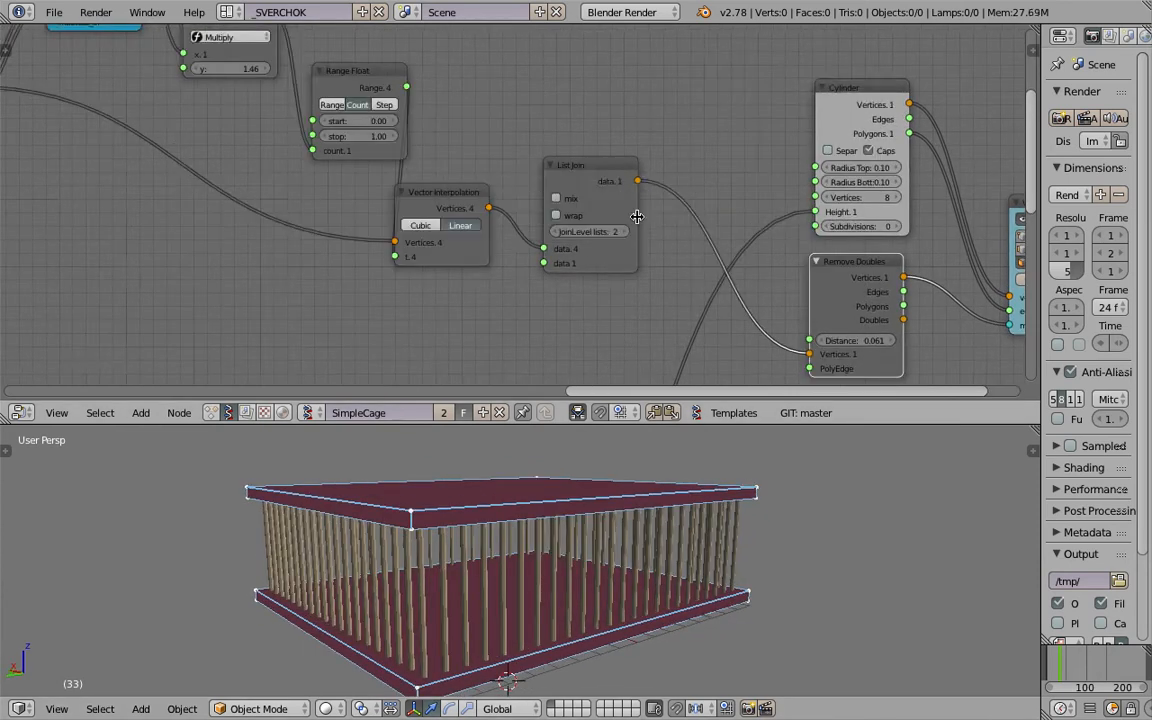
{"action": "scroll", "coordinate": [499, 153], "scroll_direction": "down", "scroll_amount": 3}
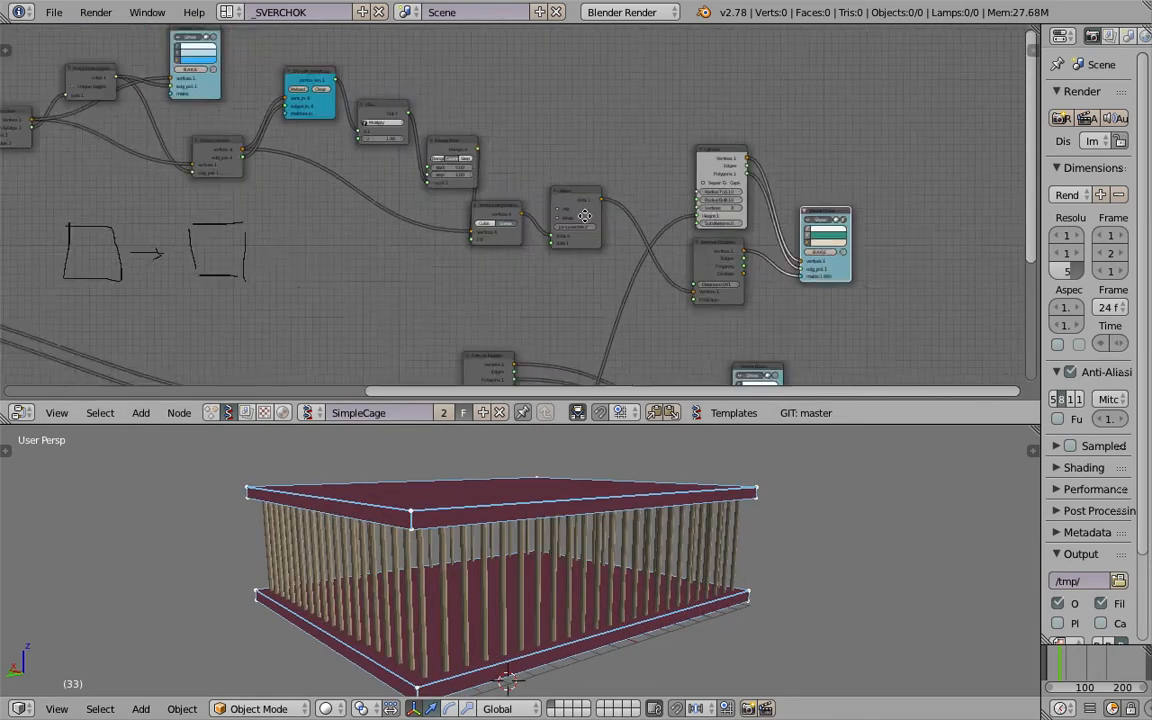
{"action": "middle_click_drag", "start_coordinate": [334, 134], "coordinate": [583, 214]}
{"action": "left_click_drag", "start_coordinate": [436, 108], "coordinate": [447, 95]}
{"action": "middle_click_drag", "start_coordinate": [760, 350], "coordinate": [618, 205]}
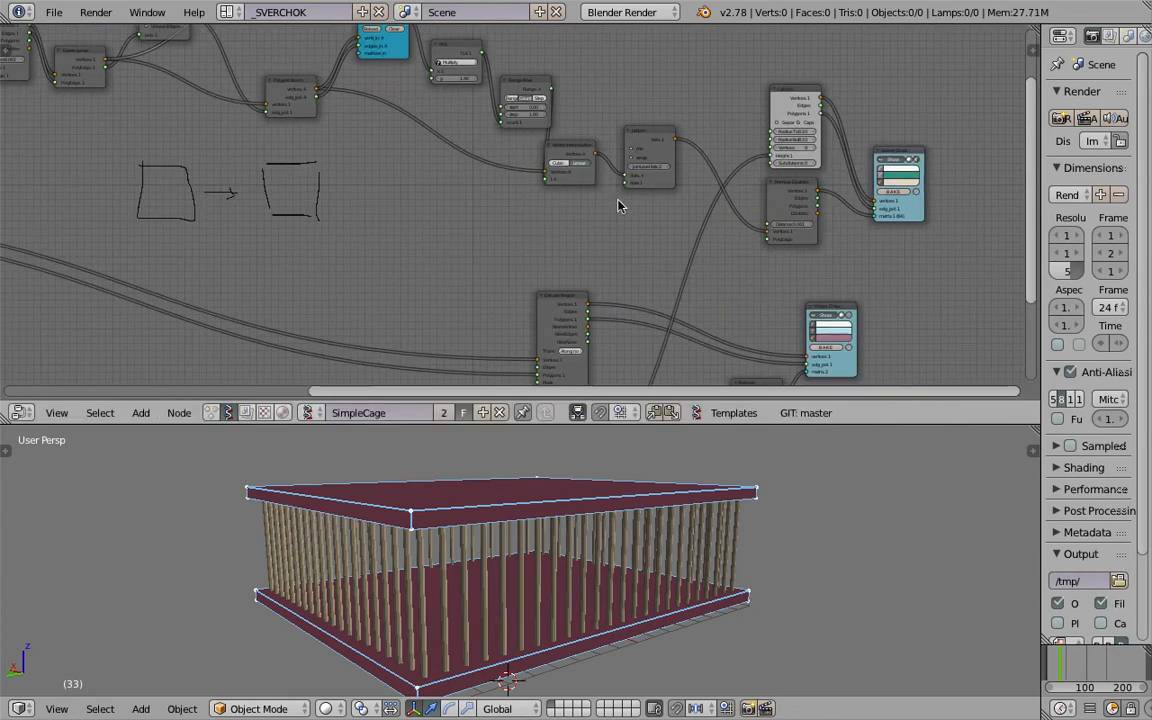
{"action": "left_click", "coordinate": [813, 315]}
{"action": "middle_click_drag", "start_coordinate": [703, 484], "coordinate": [687, 502]}
{"action": "middle_click_drag", "start_coordinate": [824, 266], "coordinate": [779, 247]}
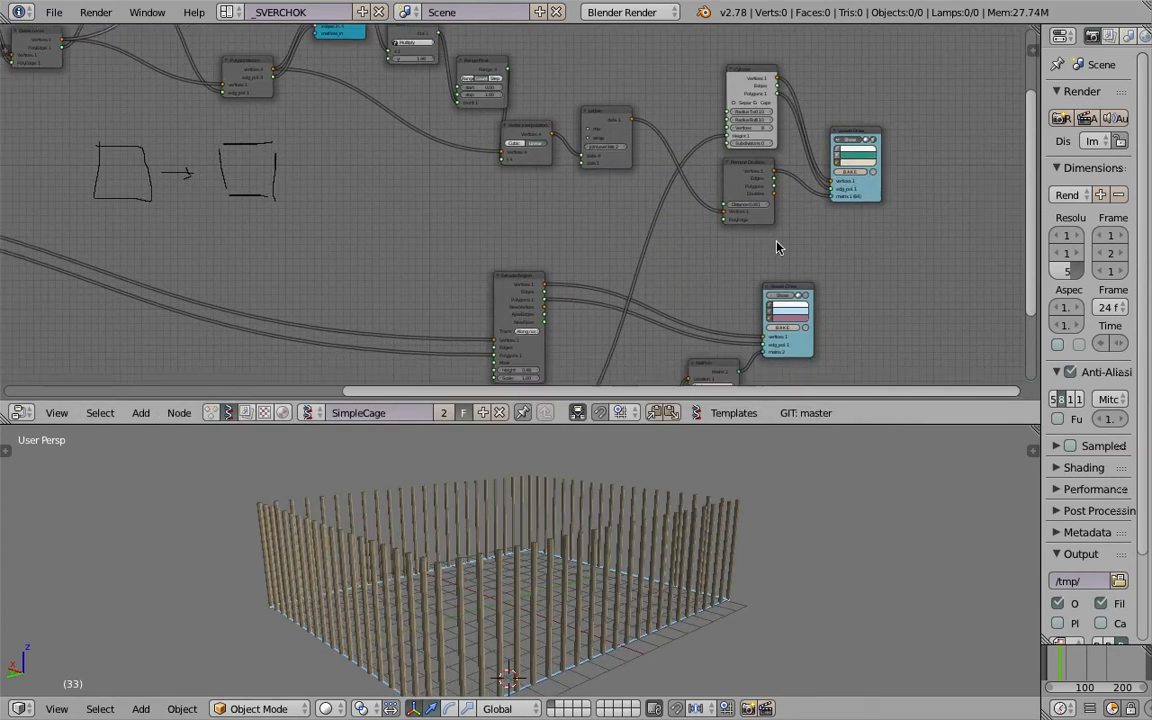
Toggle the bars' Viewer Draw until its output is hidden, and save the file over the existing one.
{"action": "scroll", "coordinate": [790, 236], "scroll_direction": "up", "scroll_amount": 2}
{"action": "left_click", "coordinate": [910, 130]}
{"action": "left_click", "coordinate": [910, 130]}
{"action": "left_click", "coordinate": [910, 130]}
{"action": "left_click", "coordinate": [910, 130]}
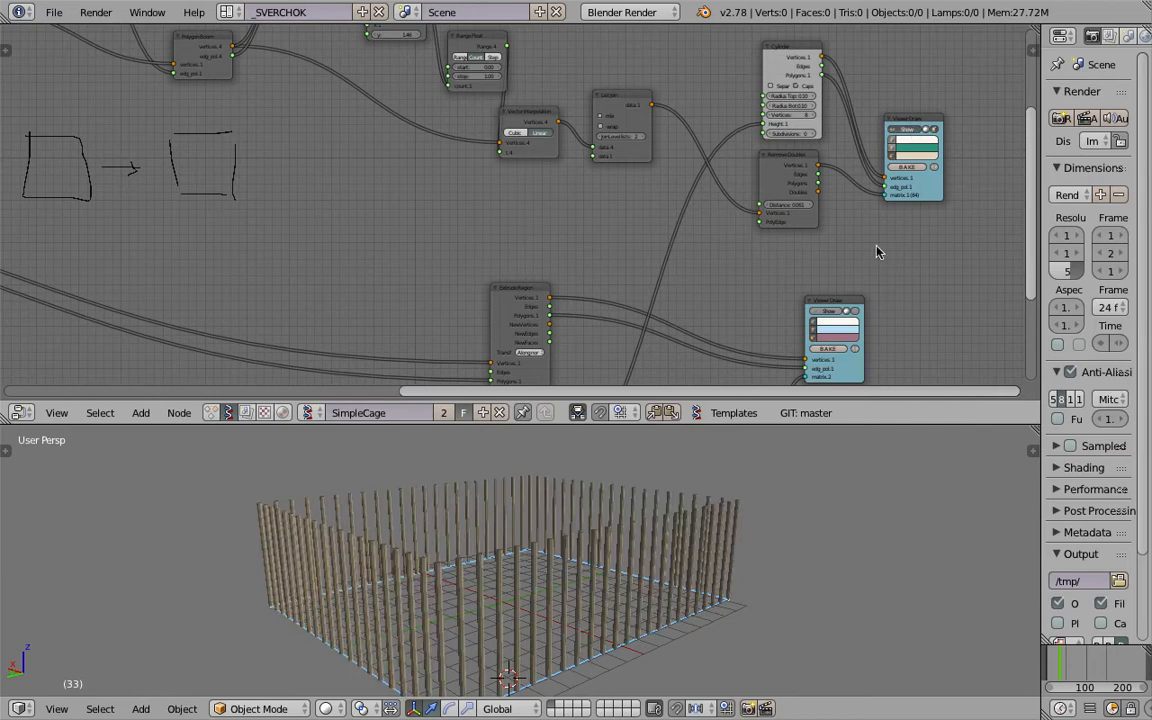
{"action": "left_click", "coordinate": [908, 131]}
{"action": "scroll", "coordinate": [692, 509], "scroll_direction": "down", "scroll_amount": 2}
{"action": "middle_click_drag", "start_coordinate": [692, 509], "coordinate": [678, 550]}
{"action": "key", "text": "ctrl+s"}
{"action": "key", "text": "Return"}
Add another Viewer Draw node above the Offset node.
{"action": "middle_click_drag", "start_coordinate": [16, 88], "coordinate": [552, 251]}
{"action": "scroll", "coordinate": [450, 196], "scroll_direction": "up", "scroll_amount": 3}
{"action": "middle_click_drag", "start_coordinate": [450, 196], "coordinate": [581, 245]}
{"action": "scroll", "coordinate": [581, 245], "scroll_direction": "down", "scroll_amount": 2}
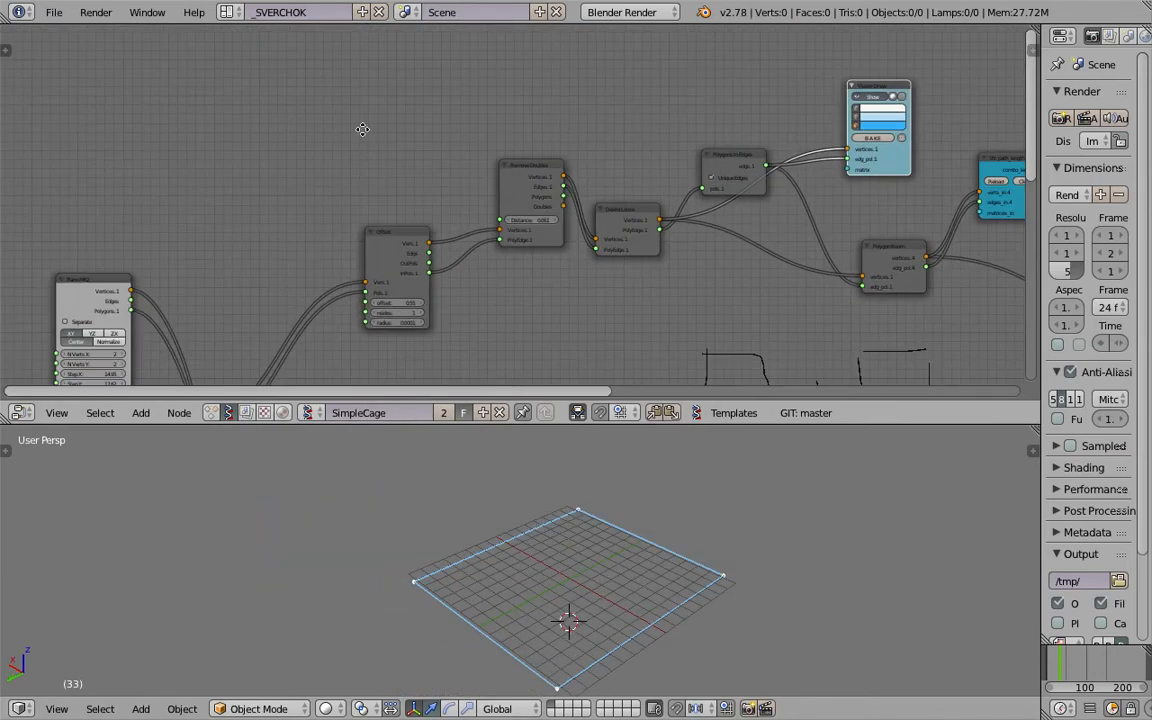
{"action": "middle_click_drag", "start_coordinate": [363, 129], "coordinate": [379, 137]}
{"action": "key", "text": "alt+space"}
{"action": "type", "text": "view"}
{"action": "key", "text": "Return"}
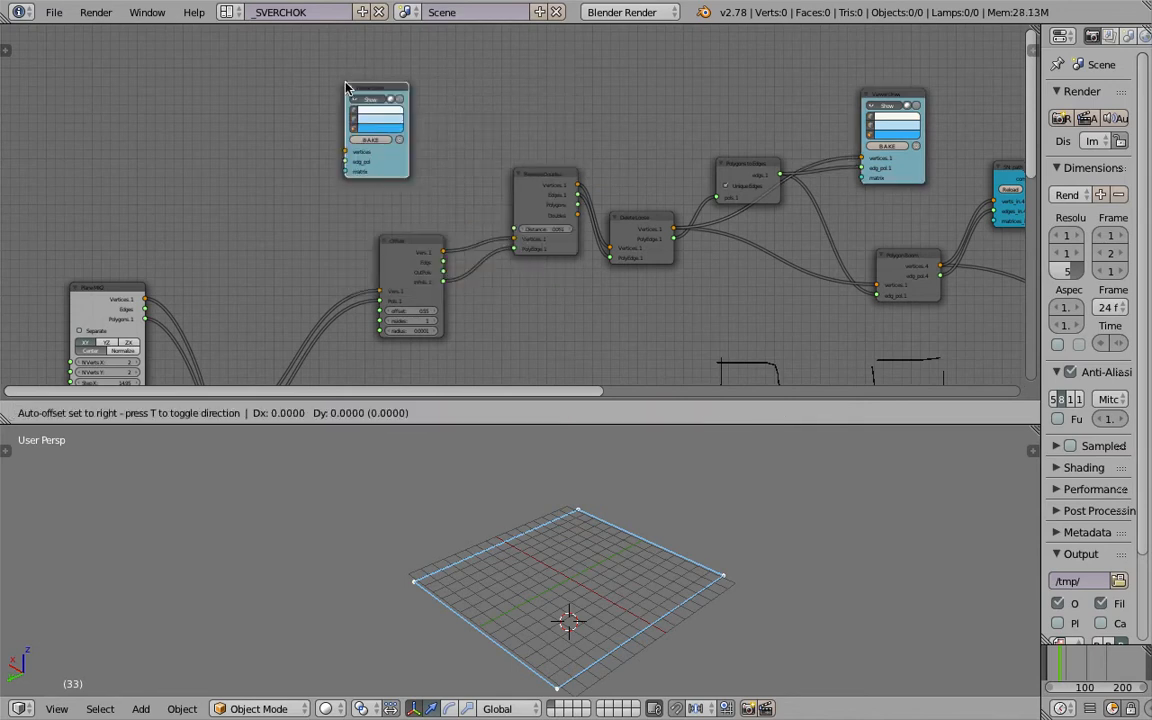
Hide the base outline's Viewer Draw and link the Plane MK2 vertices and polygons to the new Viewer Draw node.
{"action": "left_click", "coordinate": [886, 110]}
{"action": "middle_click_drag", "start_coordinate": [417, 225], "coordinate": [482, 183]}
{"action": "mouse_move", "coordinate": [160, 246]}
{"action": "left_mouse_down"}
{"action": "mouse_move", "coordinate": [128, 241]}
{"action": "mouse_move", "coordinate": [410, 109]}
{"action": "left_mouse_up"}
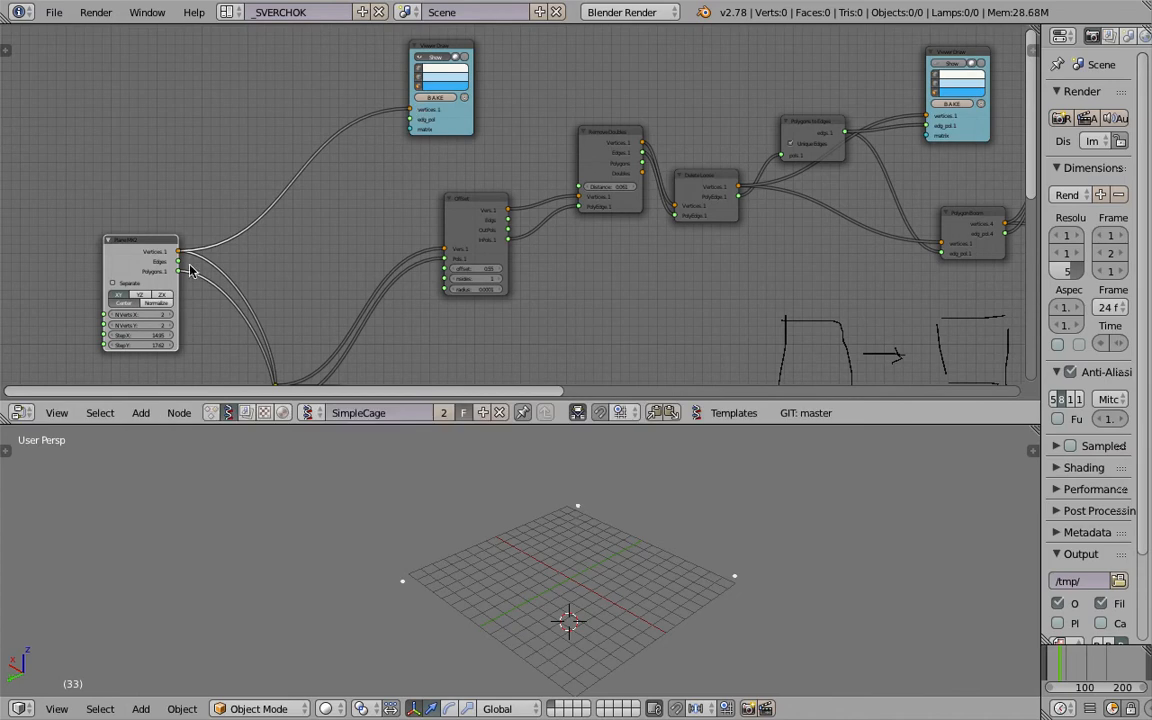
{"action": "left_click_drag", "start_coordinate": [179, 272], "coordinate": [410, 119]}
Shift the new Viewer Draw node and move the Offset and Remove Doubles nodes clear of it.
{"action": "left_click_drag", "start_coordinate": [442, 47], "coordinate": [471, 67]}
{"action": "middle_click_drag", "start_coordinate": [520, 184], "coordinate": [419, 198]}
{"action": "scroll", "coordinate": [419, 198], "scroll_direction": "up", "scroll_amount": 3}
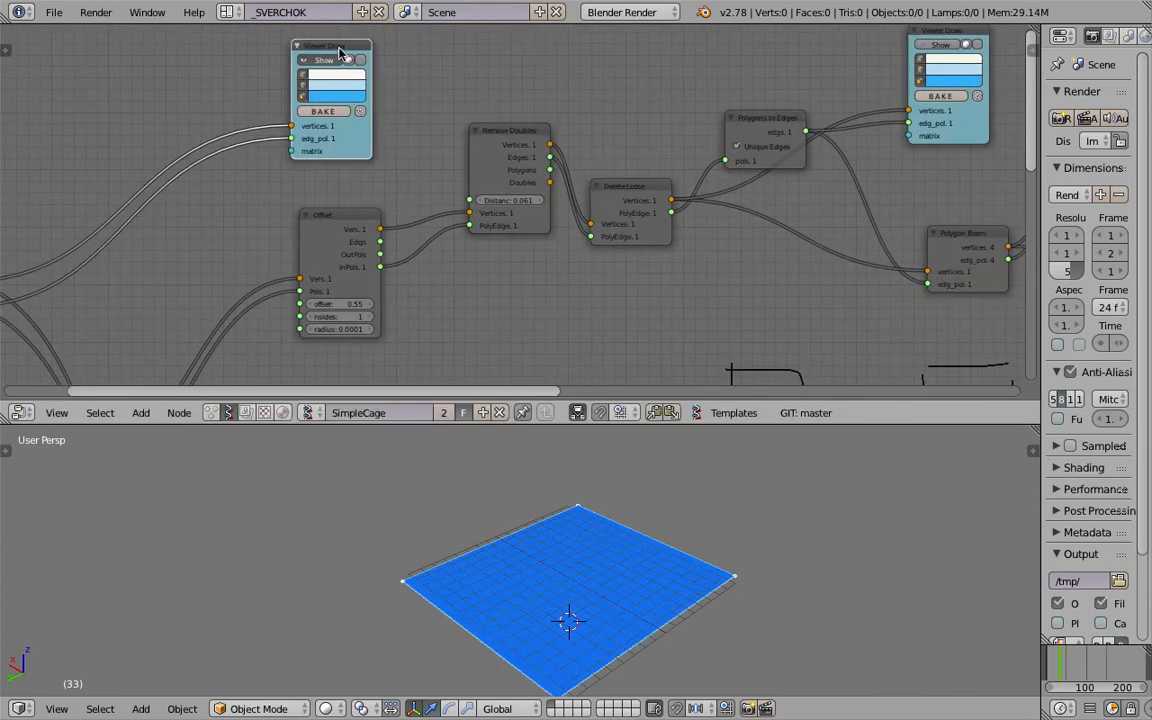
{"action": "left_click_drag", "start_coordinate": [340, 53], "coordinate": [406, 55]}
{"action": "left_click_drag", "start_coordinate": [372, 230], "coordinate": [316, 234]}
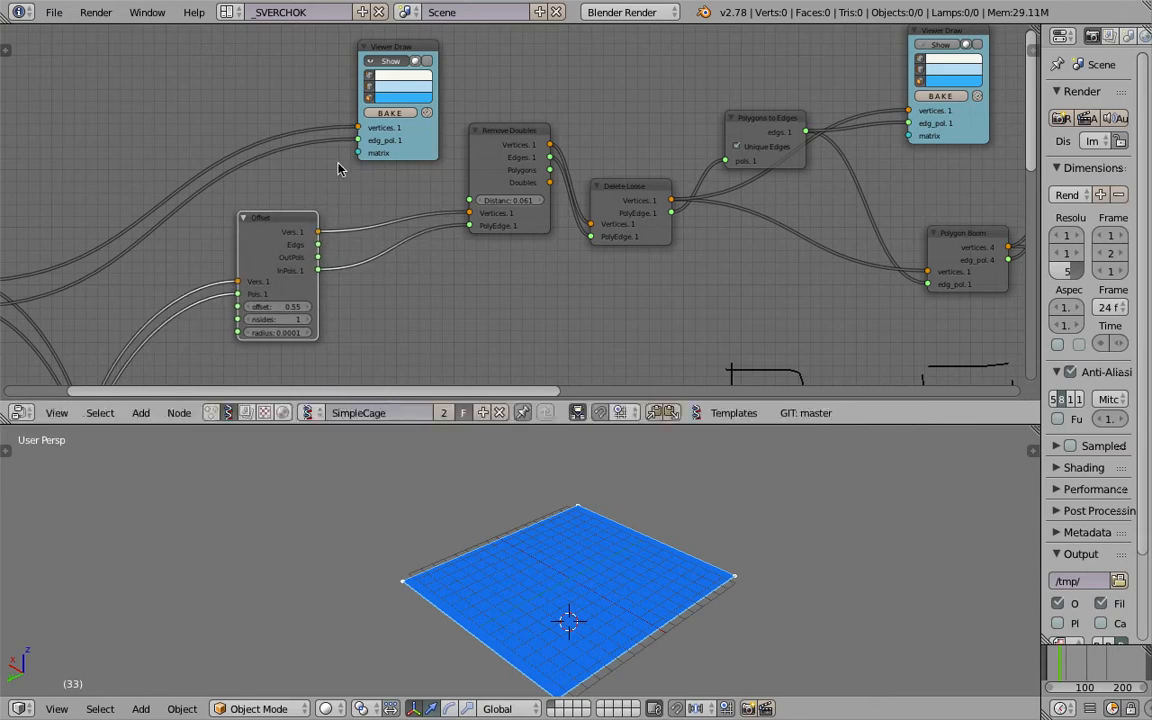
{"action": "middle_click_drag", "start_coordinate": [635, 194], "coordinate": [592, 194]}
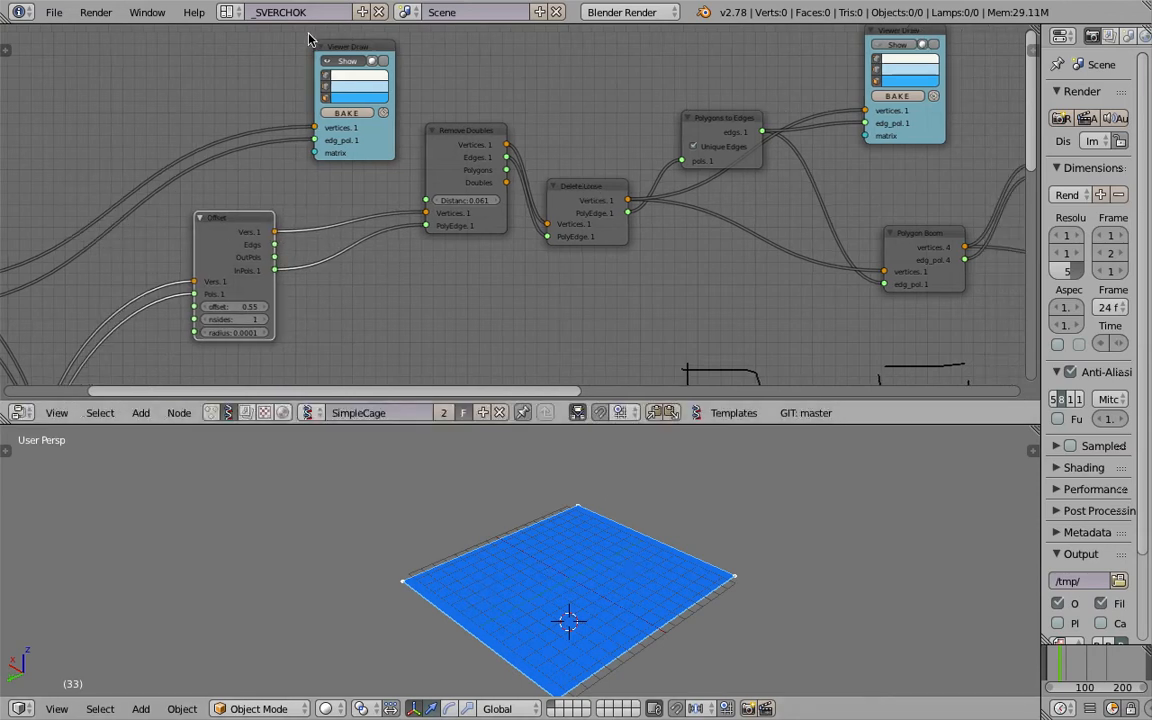
{"action": "left_click_drag", "start_coordinate": [456, 137], "coordinate": [440, 171]}
Move the new Viewer Draw above Delete Loose and link it to Delete Loose's Vertices and PolyEdge outputs.
{"action": "left_click_drag", "start_coordinate": [377, 63], "coordinate": [635, 51]}
{"action": "left_click_drag", "start_coordinate": [626, 198], "coordinate": [575, 215]}
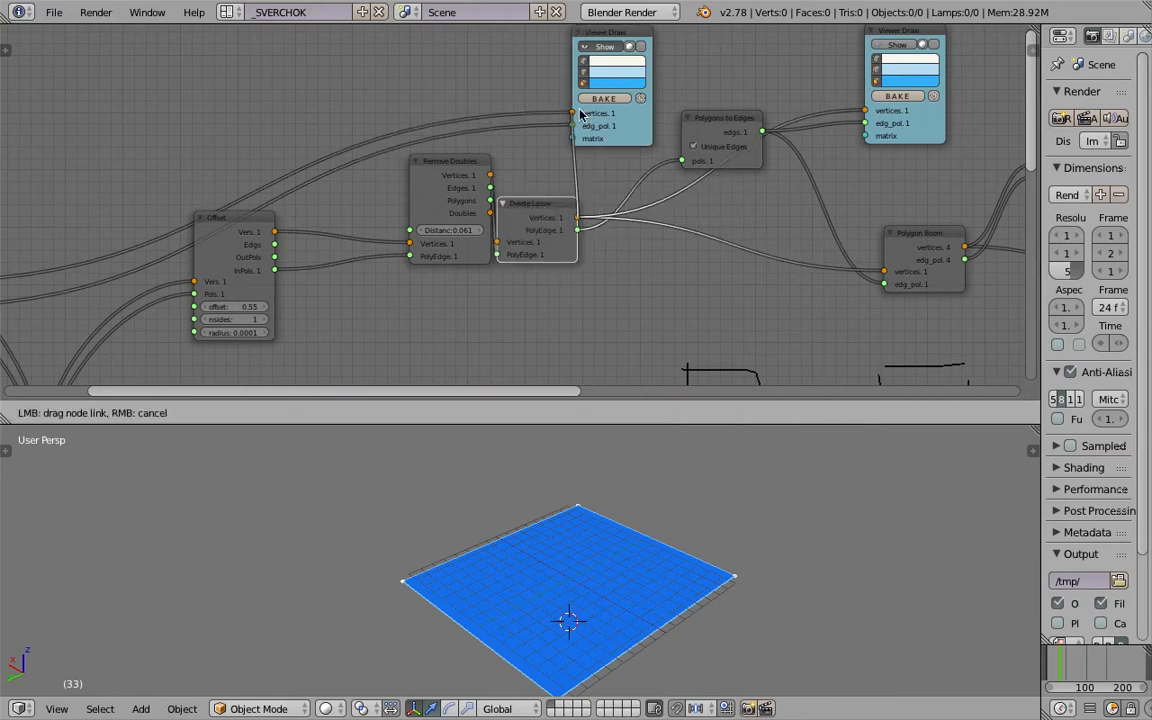
{"action": "left_click_drag", "start_coordinate": [580, 115], "coordinate": [576, 127]}
{"action": "left_click_drag", "start_coordinate": [580, 229], "coordinate": [577, 127]}
{"action": "middle_click_drag", "start_coordinate": [685, 524], "coordinate": [636, 522]}
Move the new Viewer Draw beyond the path_length.py node and pull Polygons to Edges and Polygon Boom back towards Delete Loose.
{"action": "middle_click_drag", "start_coordinate": [678, 153], "coordinate": [528, 166]}
{"action": "left_click_drag", "start_coordinate": [580, 137], "coordinate": [567, 136]}
{"action": "middle_click_drag", "start_coordinate": [602, 142], "coordinate": [453, 183]}
{"action": "left_click_drag", "start_coordinate": [315, 88], "coordinate": [785, 44]}
{"action": "left_click_drag", "start_coordinate": [621, 290], "coordinate": [569, 280]}
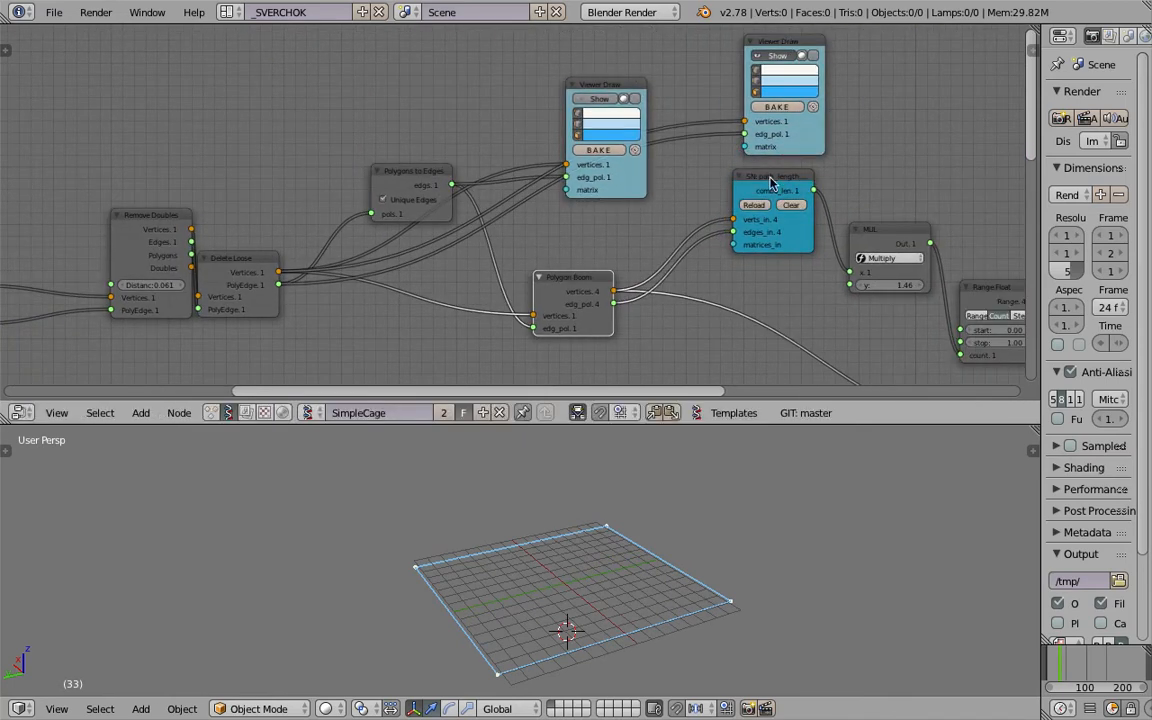
{"action": "left_click_drag", "start_coordinate": [781, 45], "coordinate": [924, 62]}
Pull the MUL, Range Float and Vector Interpolation nodes closer together behind the path_length.py node.
{"action": "middle_click_drag", "start_coordinate": [855, 225], "coordinate": [715, 186]}
{"action": "left_click_drag", "start_coordinate": [715, 186], "coordinate": [703, 181]}
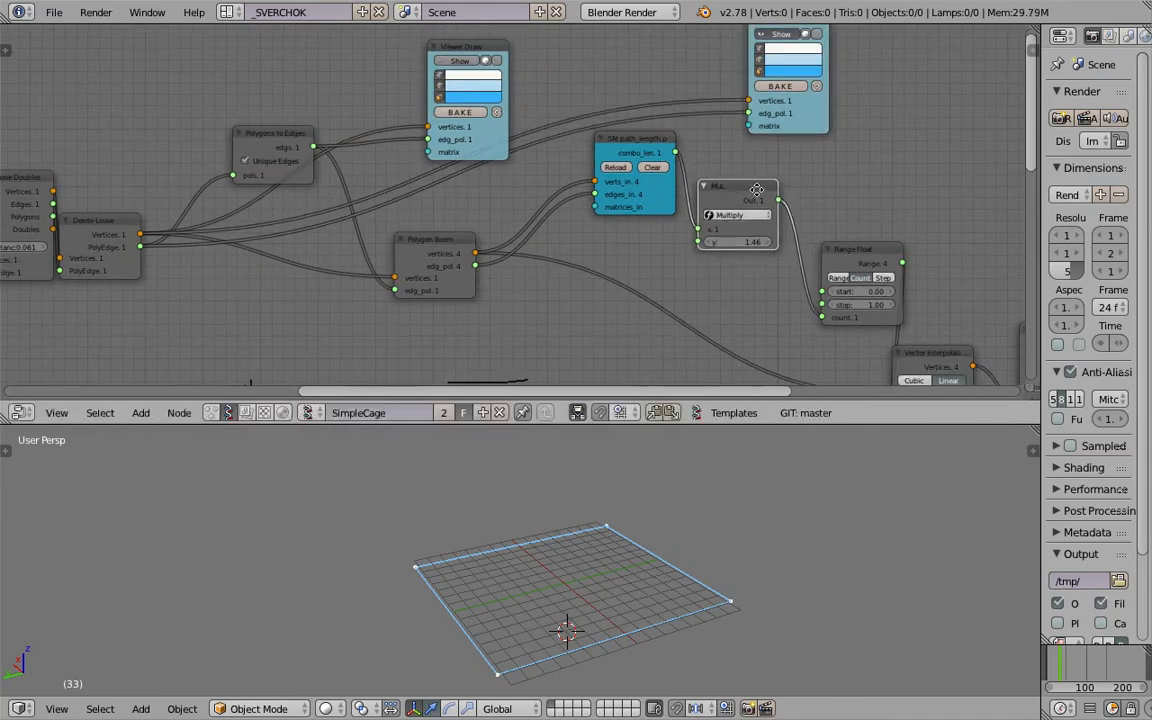
{"action": "middle_click_drag", "start_coordinate": [827, 240], "coordinate": [711, 243]}
{"action": "left_click_drag", "start_coordinate": [738, 252], "coordinate": [712, 252]}
{"action": "middle_click_drag", "start_coordinate": [844, 368], "coordinate": [753, 345]}
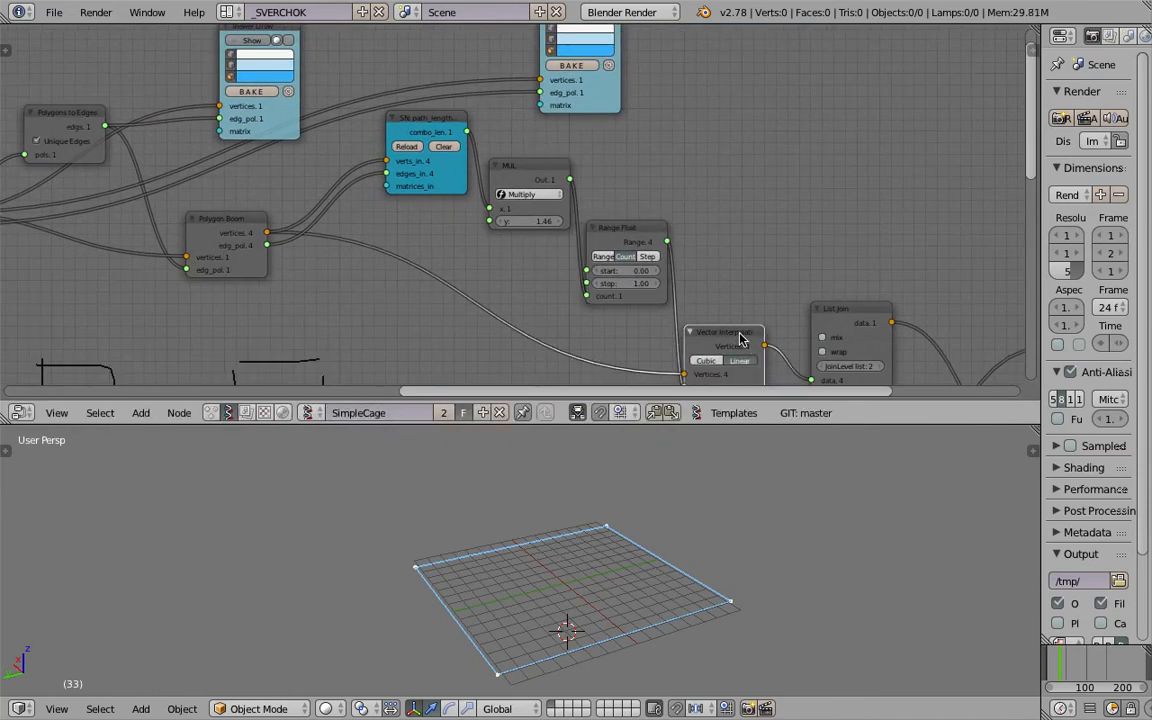
Move the new Viewer Draw node above List Join, widened and disconnected from Delete Loose.
{"action": "left_click_drag", "start_coordinate": [619, 100], "coordinate": [803, 170]}
{"action": "middle_click_drag", "start_coordinate": [776, 233], "coordinate": [765, 228]}
{"action": "left_click_drag", "start_coordinate": [692, 87], "coordinate": [905, 169]}
Link the Vector Interpolation vertices to the new Viewer Draw node and save the file.
{"action": "middle_click_drag", "start_coordinate": [715, 246], "coordinate": [694, 170]}
{"action": "scroll", "coordinate": [662, 231], "scroll_direction": "up", "scroll_amount": 1}
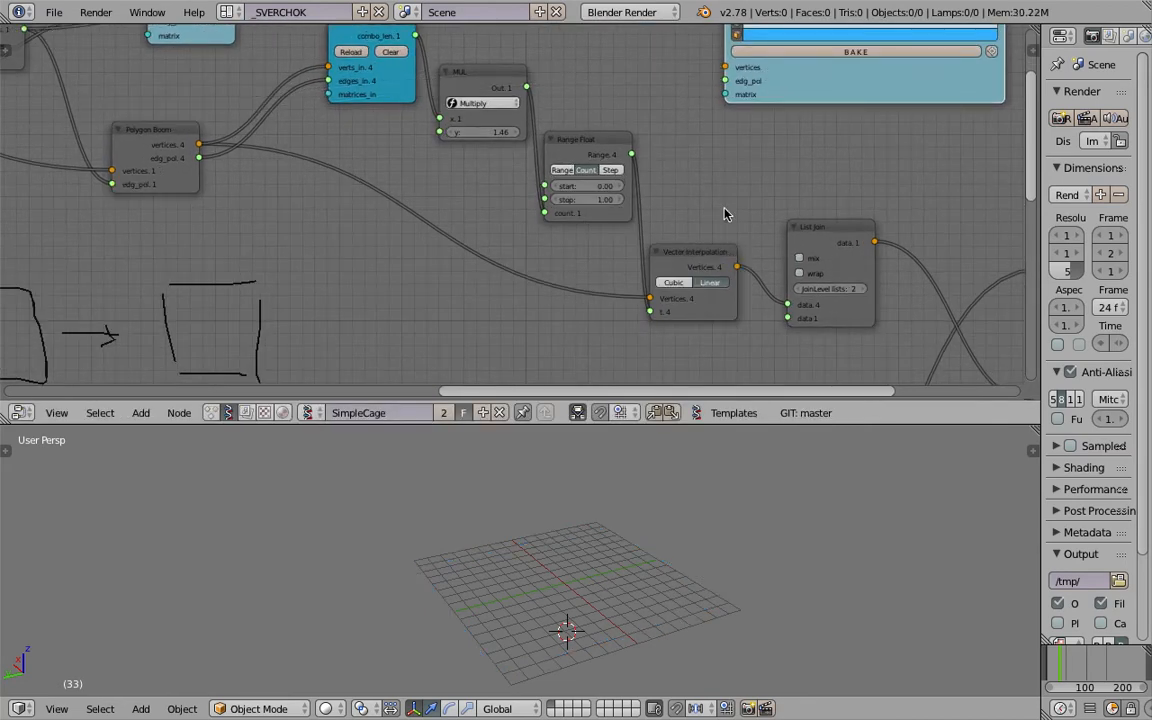
{"action": "left_click_drag", "start_coordinate": [737, 267], "coordinate": [725, 67]}
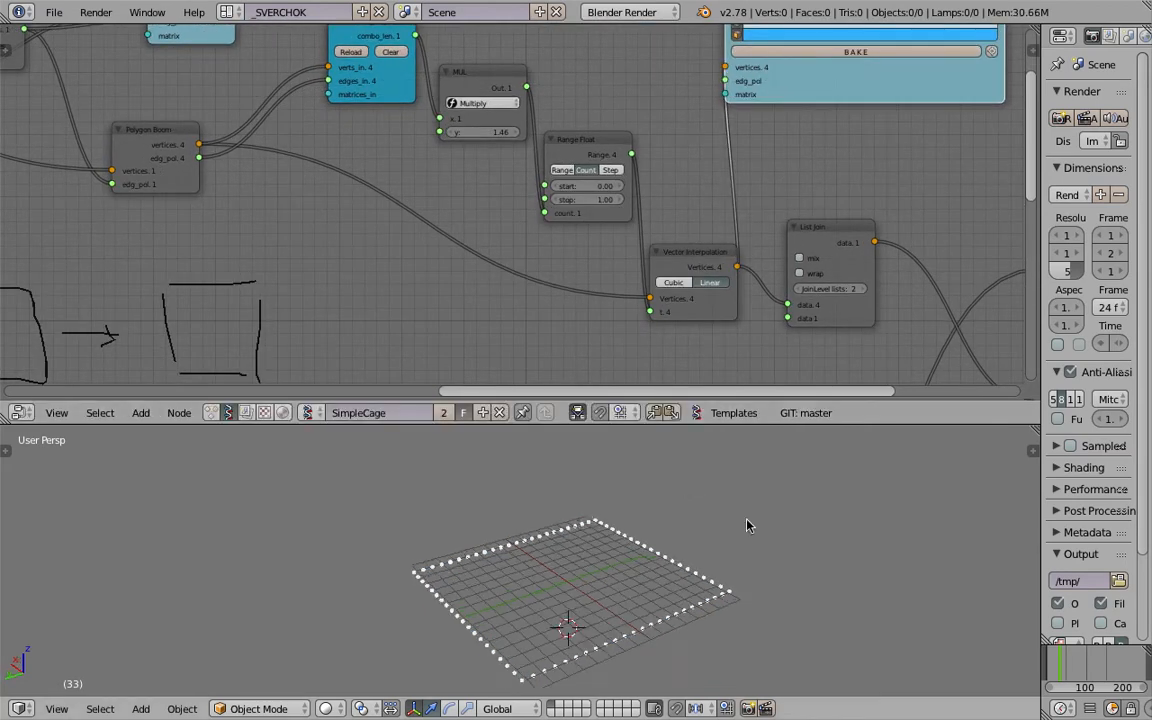
{"action": "key", "text": "ctrl+s"}
{"action": "left_click", "coordinate": [612, 525]}
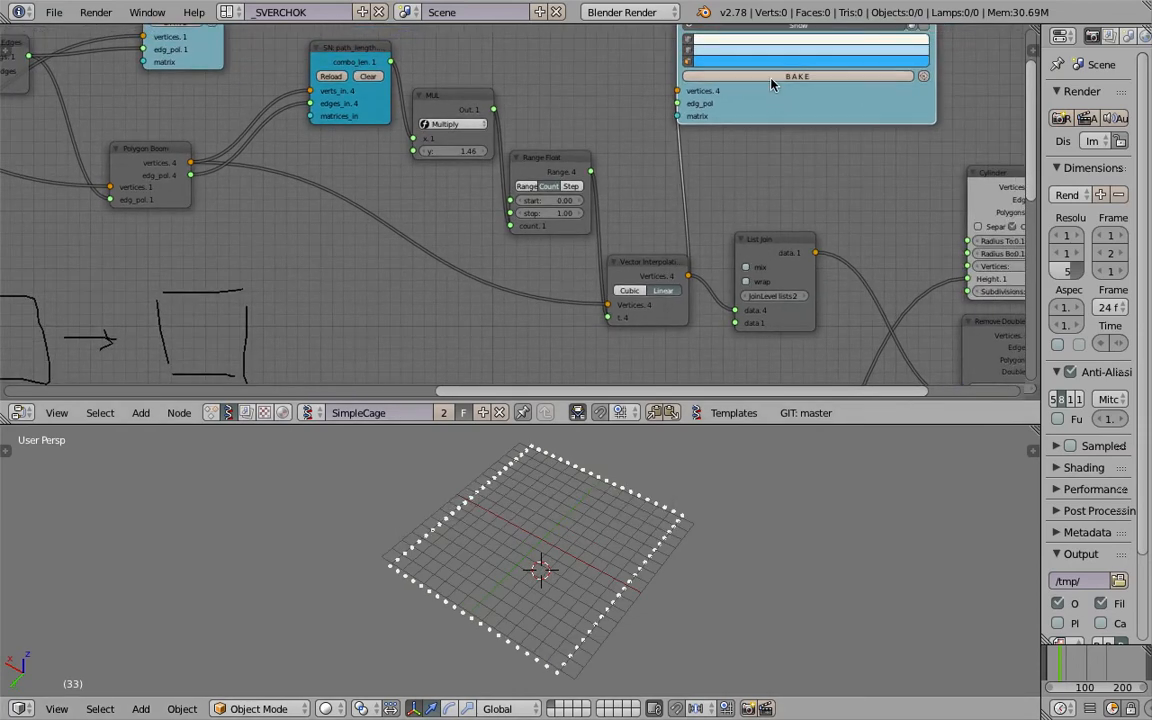
Move the meshes baked from the interpolated vertices clear of the grid and select individual sides to inspect them.
{"action": "key", "text": "g"}
{"action": "left_click", "coordinate": [830, 589]}
{"action": "scroll", "coordinate": [828, 585], "scroll_direction": "up", "scroll_amount": 1}
{"action": "middle_click_drag", "start_coordinate": [826, 565], "coordinate": [687, 517], "text": "shift"}
{"action": "right_click", "coordinate": [694, 532]}
{"action": "scroll", "coordinate": [668, 567], "scroll_direction": "up", "scroll_amount": 2}
{"action": "scroll", "coordinate": [668, 567], "scroll_direction": "up", "scroll_amount": 3}
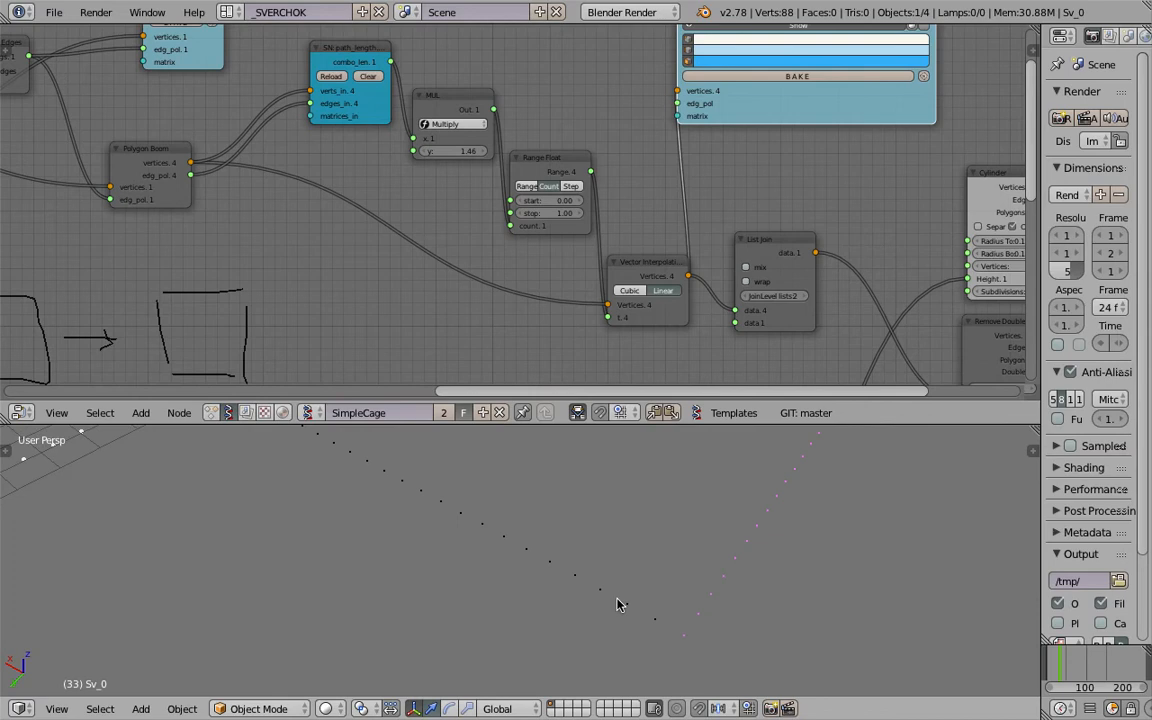
{"action": "middle_click_drag", "start_coordinate": [705, 585], "coordinate": [508, 476]}
{"action": "right_click", "coordinate": [500, 570]}
{"action": "scroll", "coordinate": [562, 530], "scroll_direction": "down", "scroll_amount": 3}
{"action": "scroll", "coordinate": [558, 518], "scroll_direction": "up", "scroll_amount": 2}
{"action": "middle_click_drag", "start_coordinate": [558, 519], "coordinate": [557, 458]}
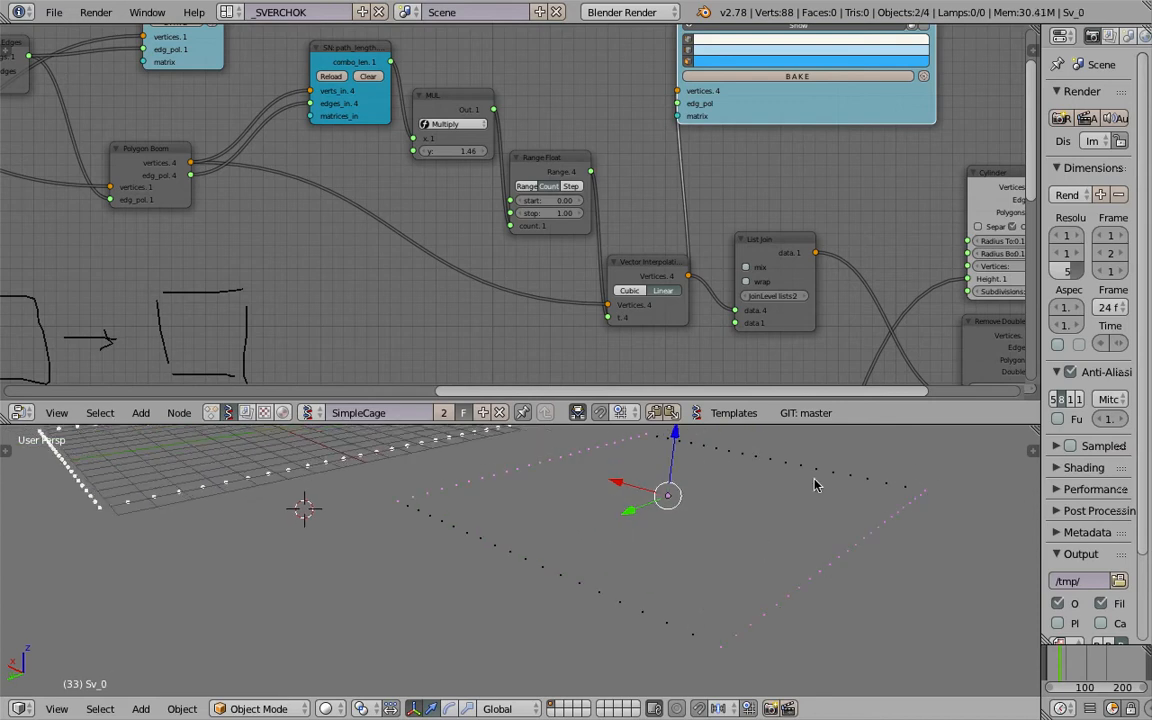
Delete all the meshes baked from the interpolated vertices.
{"action": "middle_click_drag", "start_coordinate": [755, 532], "coordinate": [758, 549]}
{"action": "key", "text": "x"}
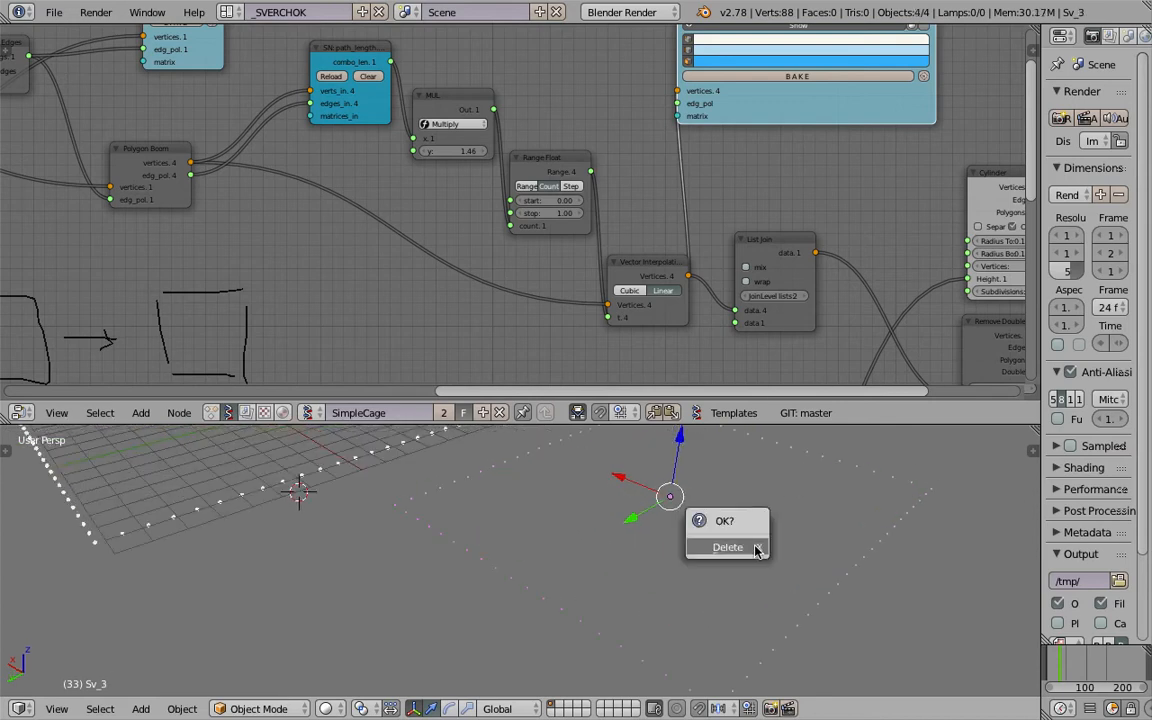
{"action": "left_click", "coordinate": [758, 549]}
Link List Join's data output to the vertices input of the wide Viewer Draw and bake the joined points.
{"action": "scroll", "coordinate": [782, 527], "scroll_direction": "down", "scroll_amount": 2}
{"action": "mouse_move", "coordinate": [845, 229]}
{"action": "middle_mouse_down"}
{"action": "mouse_move", "coordinate": [608, 217]}
{"action": "mouse_move", "coordinate": [533, 245]}
{"action": "middle_mouse_up"}
{"action": "mouse_move", "coordinate": [600, 128]}
{"action": "left_mouse_down"}
{"action": "mouse_move", "coordinate": [910, 165]}
{"action": "mouse_move", "coordinate": [897, 154]}
{"action": "left_mouse_up"}
{"action": "left_click_drag", "start_coordinate": [505, 271], "coordinate": [687, 131]}
{"action": "left_click", "coordinate": [896, 115]}
Move the mesh baked from List Join beside the grid and try moving a single vertex in Edit Mode.
{"action": "right_click_drag", "start_coordinate": [411, 488], "coordinate": [593, 530]}
{"action": "middle_click_drag", "start_coordinate": [545, 555], "coordinate": [572, 567]}
{"action": "scroll", "coordinate": [571, 572], "scroll_direction": "up", "scroll_amount": 1}
{"action": "key", "text": "Tab"}
{"action": "left_click", "coordinate": [658, 571]}
{"action": "right_click_drag", "start_coordinate": [537, 606], "coordinate": [546, 623]}
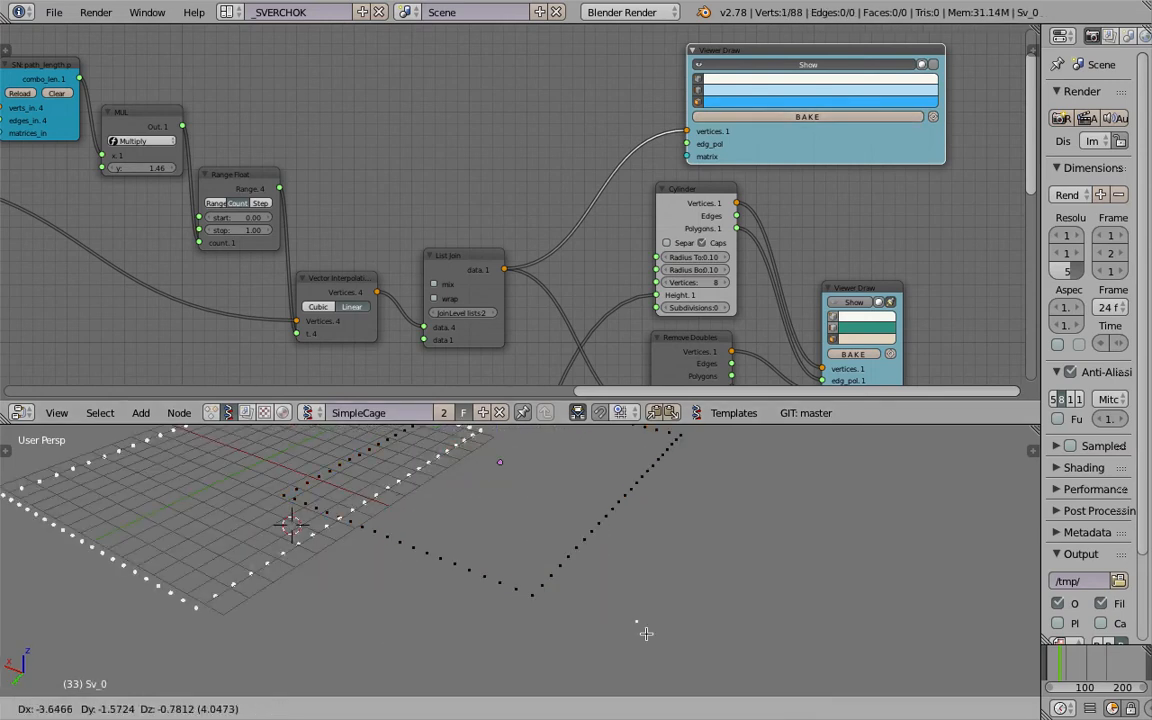
{"action": "left_click", "coordinate": [549, 630]}
{"action": "key", "text": "Tab"}
{"action": "left_click", "coordinate": [383, 608]}
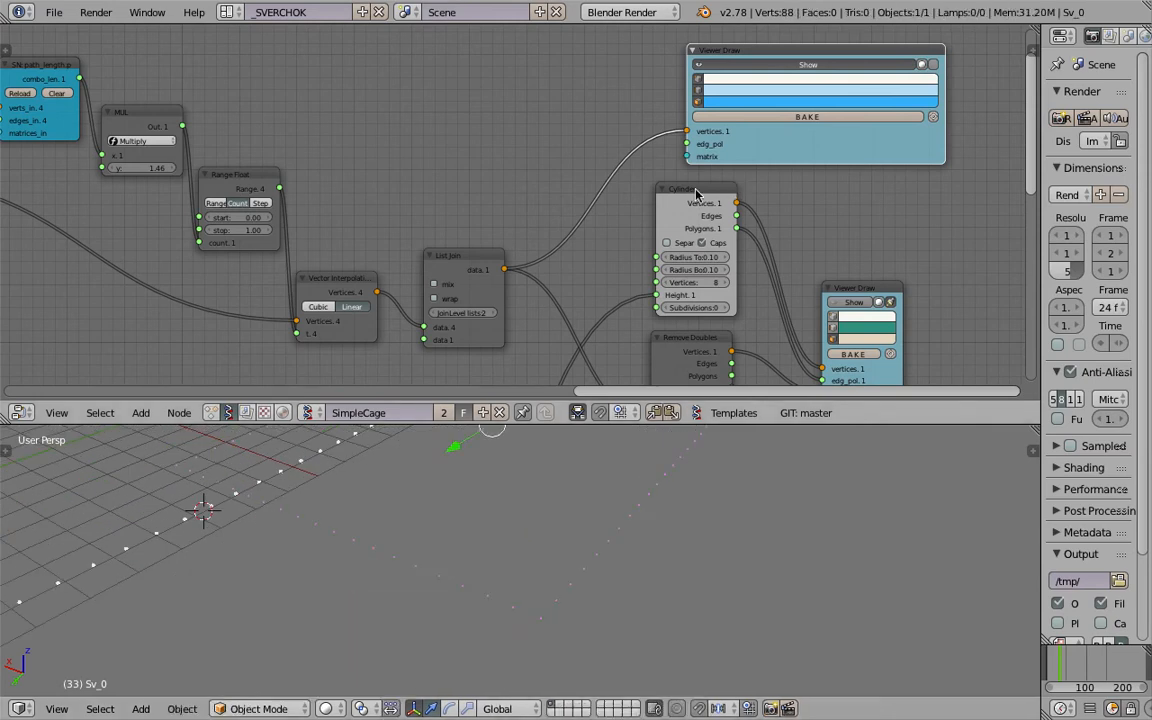
Move the Cylinder and Remove Doubles nodes closer to List Join and shift the wide Viewer Draw farther out.
{"action": "left_click_drag", "start_coordinate": [674, 198], "coordinate": [647, 203]}
{"action": "middle_click_drag", "start_coordinate": [557, 243], "coordinate": [577, 195]}
{"action": "middle_click_drag", "start_coordinate": [635, 252], "coordinate": [559, 251]}
{"action": "left_click_drag", "start_coordinate": [631, 291], "coordinate": [620, 292]}
{"action": "left_click_drag", "start_coordinate": [796, 101], "coordinate": [903, 154]}
{"action": "scroll", "coordinate": [612, 558], "scroll_direction": "down", "scroll_amount": 2}
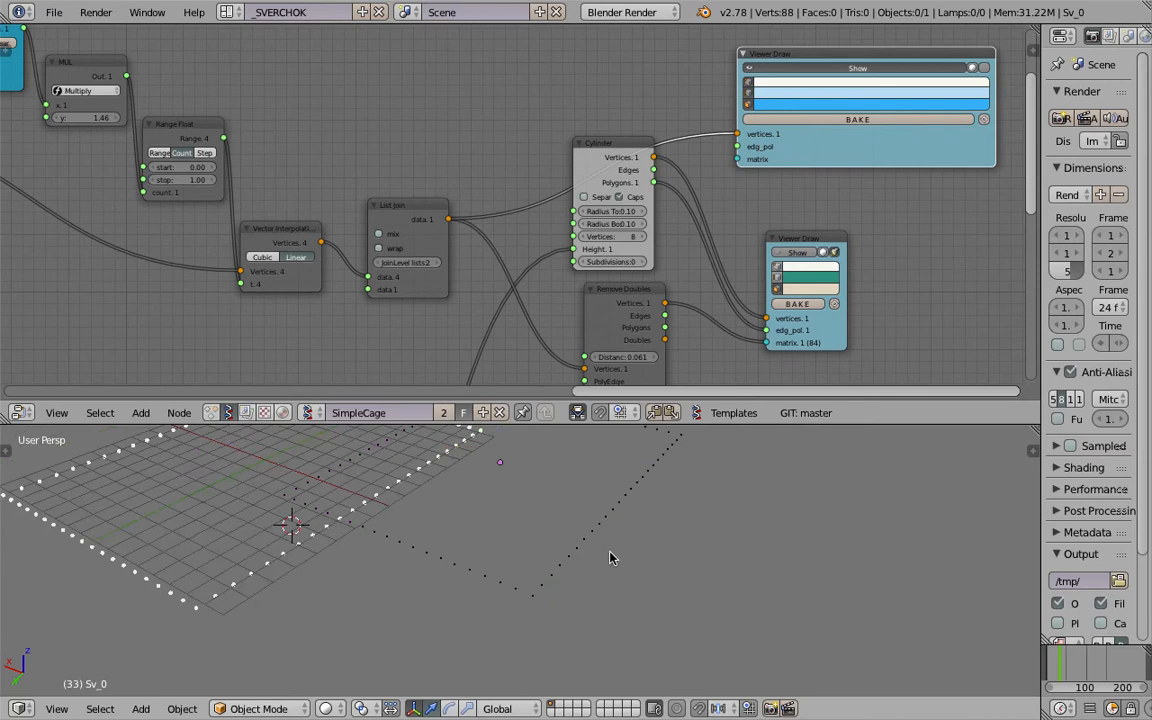
Delete the baked List Join mesh and link Remove Doubles' vertices to the wide Viewer Draw.
{"action": "left_click", "coordinate": [611, 555]}
{"action": "left_click_drag", "start_coordinate": [665, 305], "coordinate": [690, 260]}
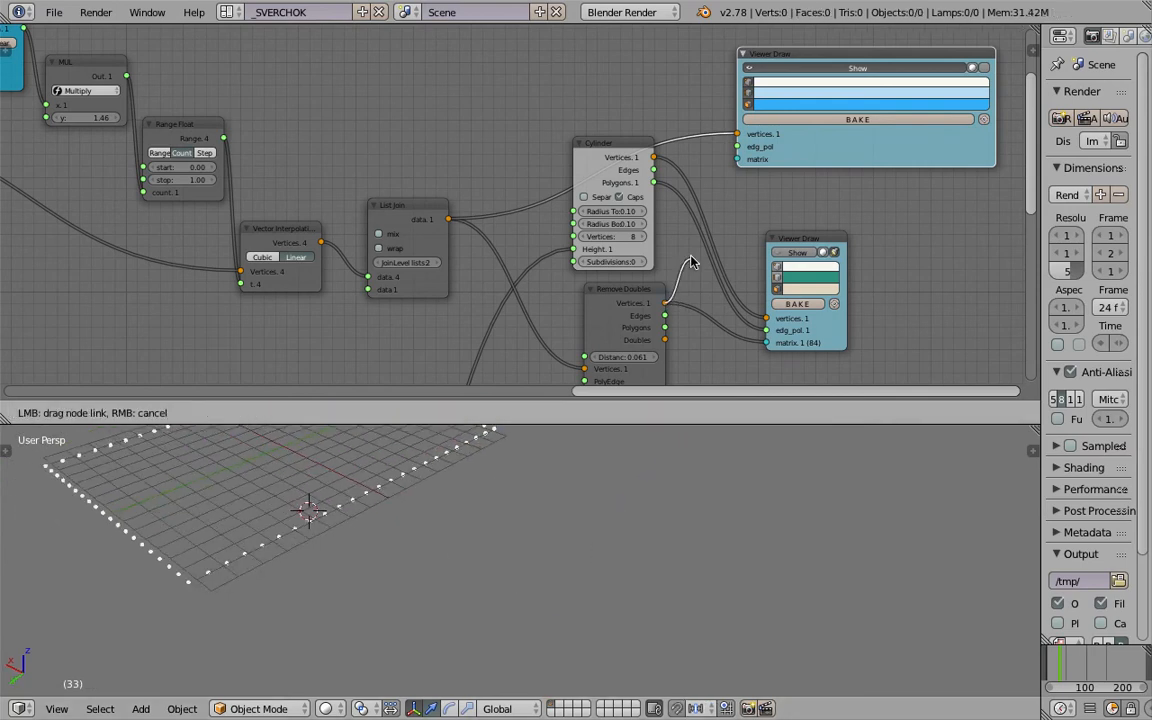
{"action": "left_click_drag", "start_coordinate": [735, 133], "coordinate": [738, 134]}
Bake the points from Remove Doubles and move the baked mesh clear of the grid.
{"action": "left_click", "coordinate": [799, 121]}
{"action": "key", "text": "g"}
{"action": "left_click", "coordinate": [805, 588]}
{"action": "middle_click_drag", "start_coordinate": [755, 586], "coordinate": [699, 581], "text": "shift"}
Try moving individual vertices of the baked Remove Doubles mesh in Edit Mode, cancelling each move.
{"action": "key", "text": "Tab"}
{"action": "left_click", "coordinate": [829, 581]}
{"action": "right_click", "coordinate": [661, 599]}
{"action": "key", "text": "g"}
{"action": "right_click", "coordinate": [746, 625]}
{"action": "middle_click_drag", "start_coordinate": [740, 622], "coordinate": [564, 528]}
{"action": "key", "text": "g"}
{"action": "right_click", "coordinate": [468, 580]}
{"action": "scroll", "coordinate": [535, 543], "scroll_direction": "down", "scroll_amount": 1}
Leave Edit Mode and delete the mesh baked from Remove Doubles.
{"action": "key", "text": "Tab"}
{"action": "left_click", "coordinate": [453, 541]}
{"action": "scroll", "coordinate": [540, 560], "scroll_direction": "down", "scroll_amount": 3}
{"action": "middle_click_drag", "start_coordinate": [572, 567], "coordinate": [657, 597], "text": "shift"}
{"action": "key", "text": "Delete"}
{"action": "middle_click_drag", "start_coordinate": [584, 571], "coordinate": [653, 571]}
Turn on the display of the Viewer Draw fed by the Cylinder node to show the bars.
{"action": "left_click", "coordinate": [797, 253]}
{"action": "scroll", "coordinate": [672, 566], "scroll_direction": "up", "scroll_amount": 8}
{"action": "scroll", "coordinate": [672, 566], "scroll_direction": "down", "scroll_amount": 8}
Delete the wide Viewer Draw preview node and save the file.
{"action": "middle_click_drag", "start_coordinate": [834, 114], "coordinate": [785, 90]}
{"action": "key", "text": "x"}
{"action": "key", "text": "ctrl+s"}
{"action": "left_click", "coordinate": [779, 330]}
Move the bars' Viewer Draw up beside the Cylinder node and toggle its display off and on.
{"action": "left_click_drag", "start_coordinate": [764, 213], "coordinate": [785, 136]}
{"action": "left_click", "coordinate": [771, 151]}
{"action": "left_click", "coordinate": [770, 151]}
{"action": "left_click", "coordinate": [770, 151]}
{"action": "left_click", "coordinate": [770, 152]}
Save the file with the bars displayed.
{"action": "middle_click_drag", "start_coordinate": [598, 548], "coordinate": [635, 545]}
{"action": "key", "text": "ctrl+s"}
{"action": "left_click", "coordinate": [663, 580]}
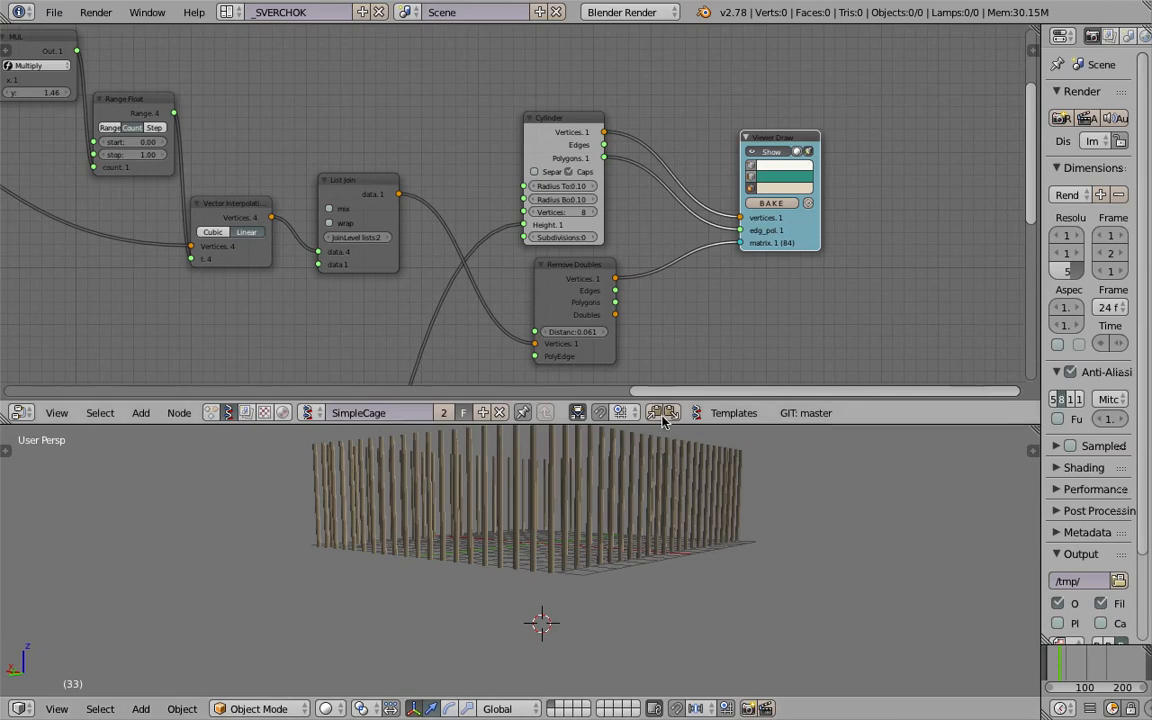
Turn on the display of the Viewer Draw fed by Extrude Region to show the cage's two plates.
{"action": "middle_click_drag", "start_coordinate": [669, 287], "coordinate": [702, 221]}
{"action": "scroll", "coordinate": [702, 221], "scroll_direction": "down", "scroll_amount": 4}
{"action": "middle_click_drag", "start_coordinate": [594, 345], "coordinate": [645, 247]}
{"action": "left_click", "coordinate": [684, 257]}
{"action": "middle_click_drag", "start_coordinate": [677, 518], "coordinate": [661, 556]}
{"action": "middle_click_drag", "start_coordinate": [690, 280], "coordinate": [664, 222]}
{"action": "scroll", "coordinate": [661, 243], "scroll_direction": "up", "scroll_amount": 1}
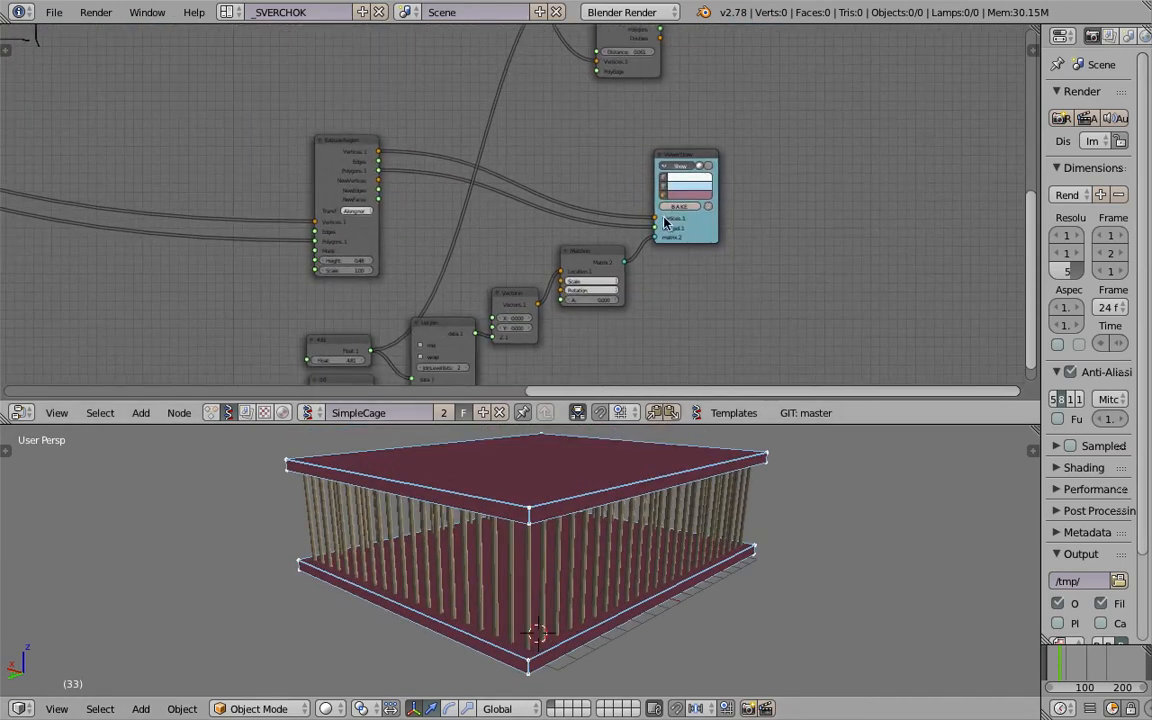
Set the Extrude Region height to 0.15 to thin the plates and save the file.
{"action": "scroll", "coordinate": [560, 278], "scroll_direction": "up", "scroll_amount": 3}
{"action": "middle_click_drag", "start_coordinate": [560, 278], "coordinate": [630, 215]}
{"action": "middle_click_drag", "start_coordinate": [391, 184], "coordinate": [424, 201]}
{"action": "left_click_drag", "start_coordinate": [415, 208], "coordinate": [396, 208]}
{"action": "middle_click_drag", "start_coordinate": [560, 590], "coordinate": [566, 531]}
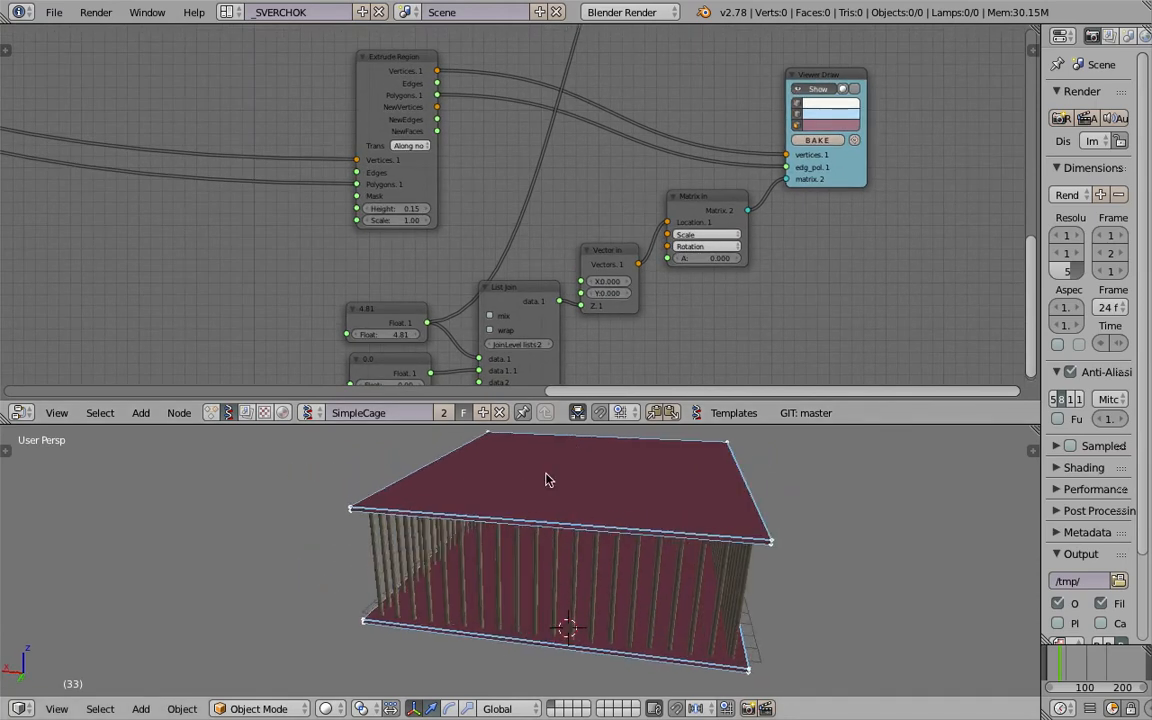
{"action": "middle_click_drag", "start_coordinate": [609, 480], "coordinate": [519, 506]}
{"action": "middle_click_drag", "start_coordinate": [598, 514], "coordinate": [568, 556]}
{"action": "key", "text": "ctrl+s"}
{"action": "left_click", "coordinate": [569, 558]}
Save the file and set the Plane MK2 node's Step X to 11.98.
{"action": "scroll", "coordinate": [240, 190], "scroll_direction": "down", "scroll_amount": 4}
{"action": "middle_click_drag", "start_coordinate": [240, 190], "coordinate": [980, 303]}
{"action": "middle_click_drag", "start_coordinate": [738, 260], "coordinate": [505, 319]}
{"action": "scroll", "coordinate": [651, 198], "scroll_direction": "up", "scroll_amount": 3}
{"action": "middle_click_drag", "start_coordinate": [660, 170], "coordinate": [624, 222]}
{"action": "key", "text": "ctrl+s"}
{"action": "left_click", "coordinate": [624, 222]}
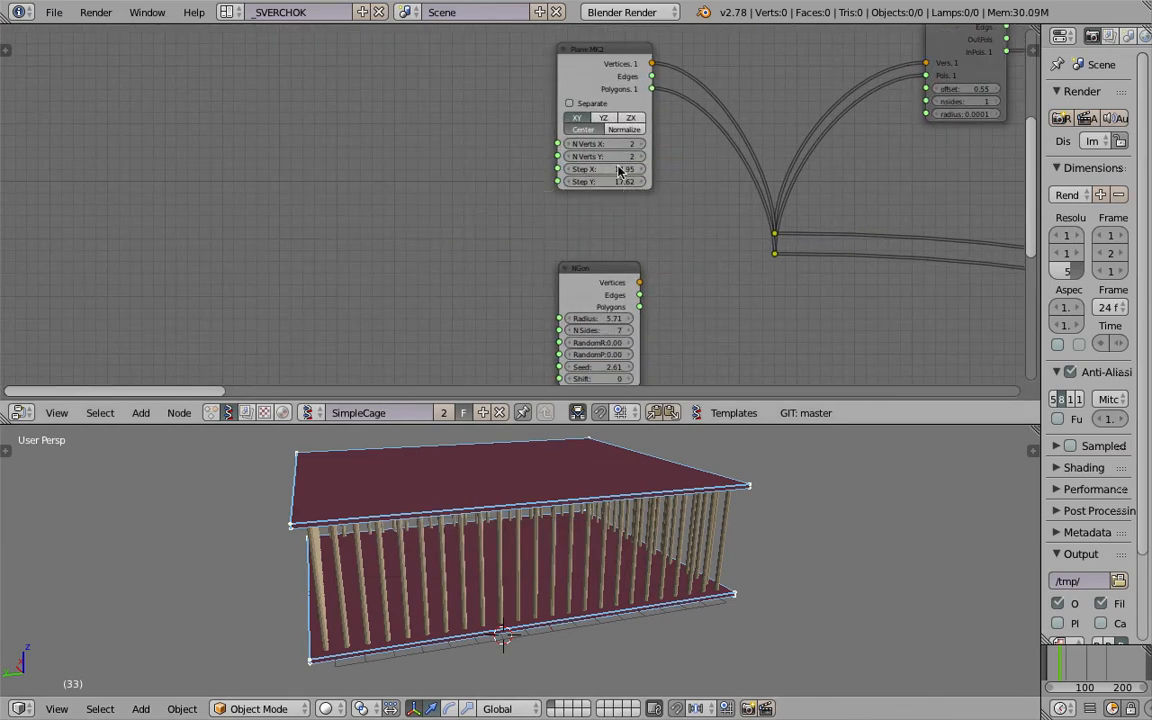
{"action": "left_click_drag", "start_coordinate": [600, 169], "coordinate": [558, 169]}
{"action": "middle_click_drag", "start_coordinate": [588, 528], "coordinate": [646, 510]}
Move the Plane MK2 and NGon nodes close together, farther back from the reroute points.
{"action": "left_click_drag", "start_coordinate": [612, 266], "coordinate": [627, 236]}
{"action": "left_click_drag", "start_coordinate": [605, 63], "coordinate": [536, 105]}
{"action": "left_click_drag", "start_coordinate": [630, 260], "coordinate": [539, 266]}
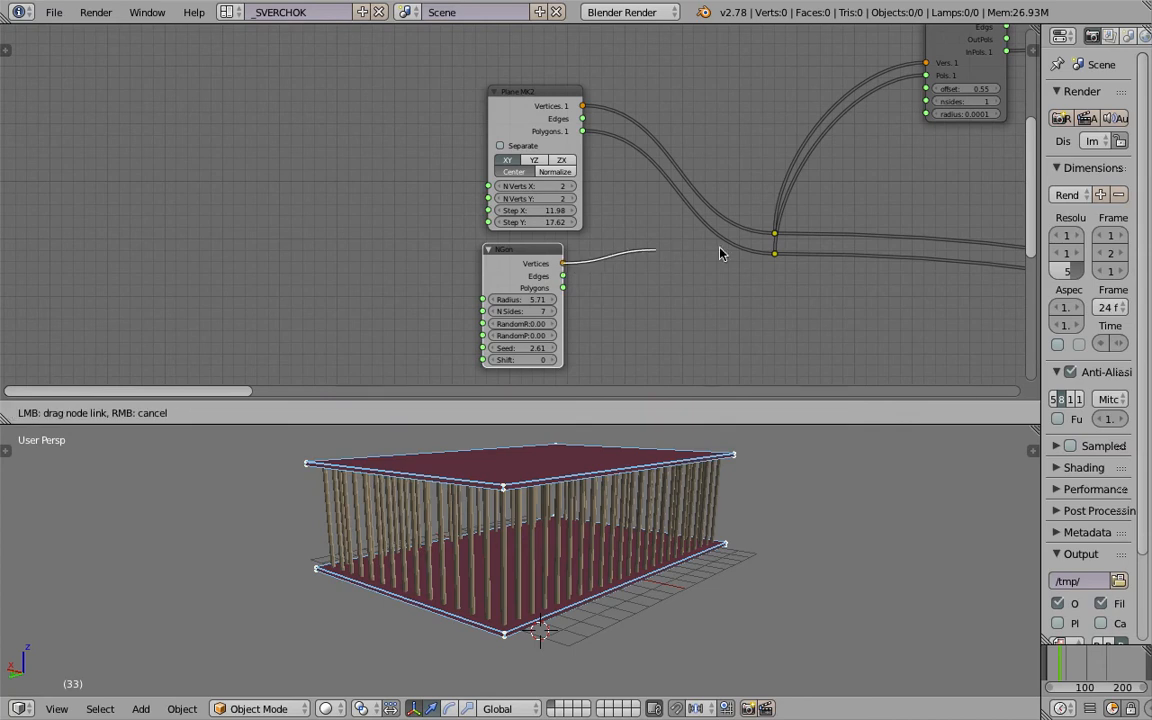
Link NGon's vertices and polygons to the two reroute points in place of Plane MK2's, and move Plane MK2 aside.
{"action": "left_click_drag", "start_coordinate": [779, 242], "coordinate": [613, 280]}
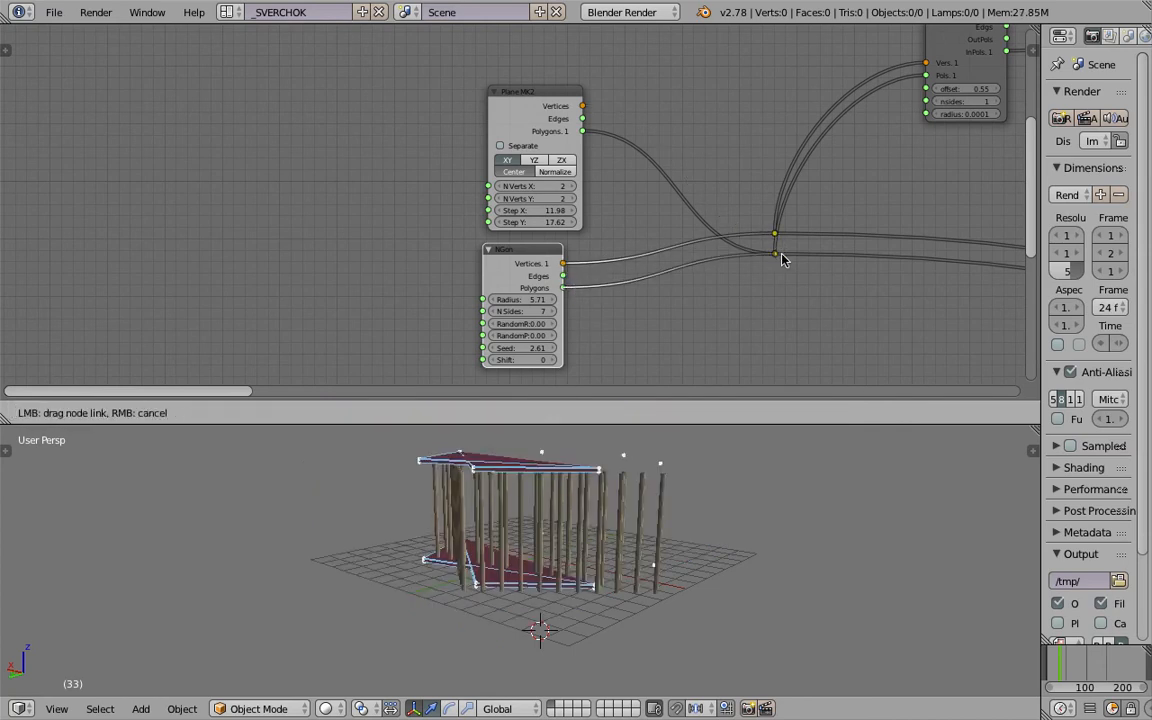
{"action": "left_click_drag", "start_coordinate": [782, 260], "coordinate": [780, 257]}
{"action": "left_click_drag", "start_coordinate": [527, 94], "coordinate": [586, 81]}
{"action": "mouse_move", "coordinate": [692, 515]}
{"action": "middle_mouse_down"}
{"action": "mouse_move", "coordinate": [604, 540]}
{"action": "mouse_move", "coordinate": [535, 480]}
{"action": "mouse_move", "coordinate": [586, 540]}
{"action": "mouse_move", "coordinate": [463, 548]}
{"action": "mouse_move", "coordinate": [498, 535]}
{"action": "middle_mouse_up"}
Save the file with the NGon-based cage.
{"action": "middle_click_drag", "start_coordinate": [870, 275], "coordinate": [482, 269]}
{"action": "middle_click_drag", "start_coordinate": [745, 268], "coordinate": [555, 224]}
{"action": "scroll", "coordinate": [590, 253], "scroll_direction": "down", "scroll_amount": 2}
{"action": "scroll", "coordinate": [590, 253], "scroll_direction": "down", "scroll_amount": 1}
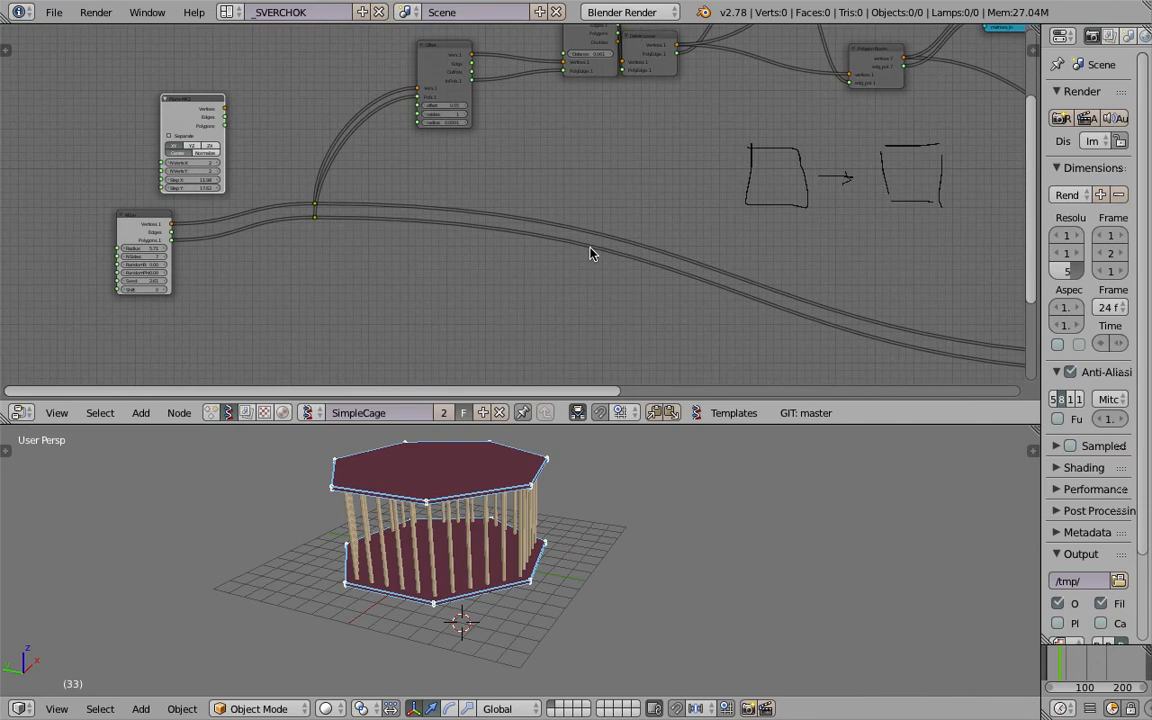
{"action": "middle_click_drag", "start_coordinate": [640, 520], "coordinate": [633, 551]}
{"action": "key", "text": "ctrl+s"}
{"action": "left_click", "coordinate": [633, 551]}
{"action": "middle_click_drag", "start_coordinate": [718, 307], "coordinate": [544, 302]}
{"action": "scroll", "coordinate": [578, 287], "scroll_direction": "down", "scroll_amount": 4}
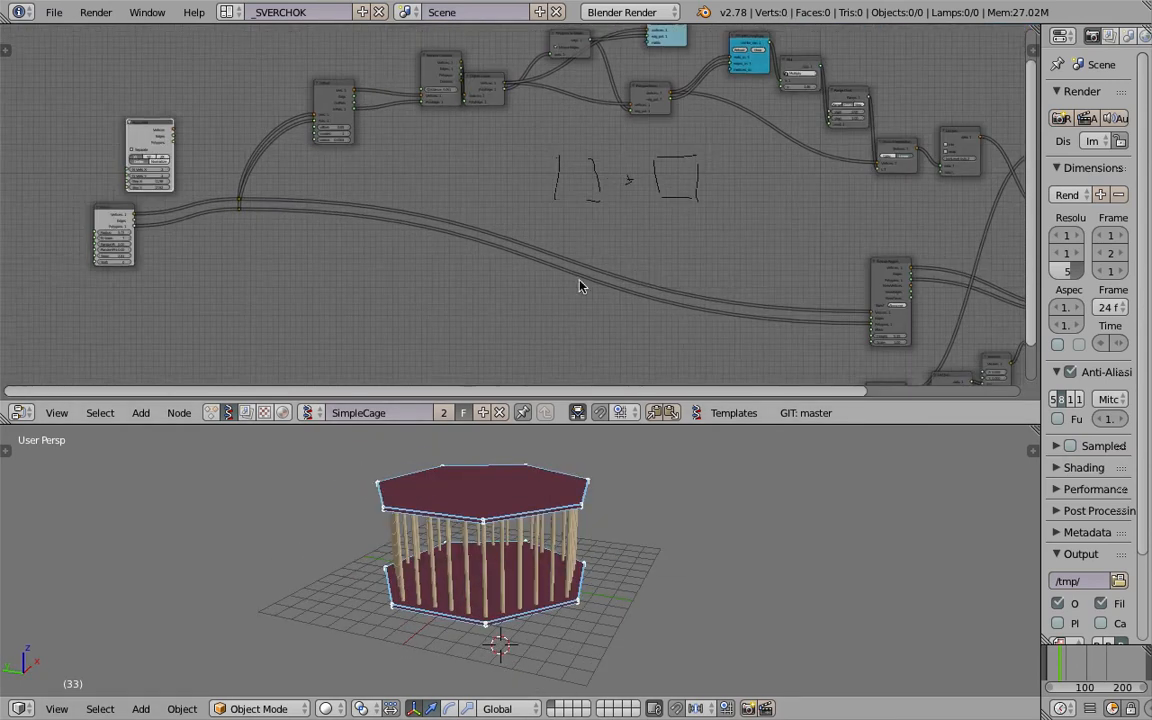
{"action": "middle_click_drag", "start_coordinate": [664, 285], "coordinate": [571, 292]}
{"action": "middle_click_drag", "start_coordinate": [730, 285], "coordinate": [619, 282]}
{"action": "middle_click_drag", "start_coordinate": [519, 345], "coordinate": [655, 327]}
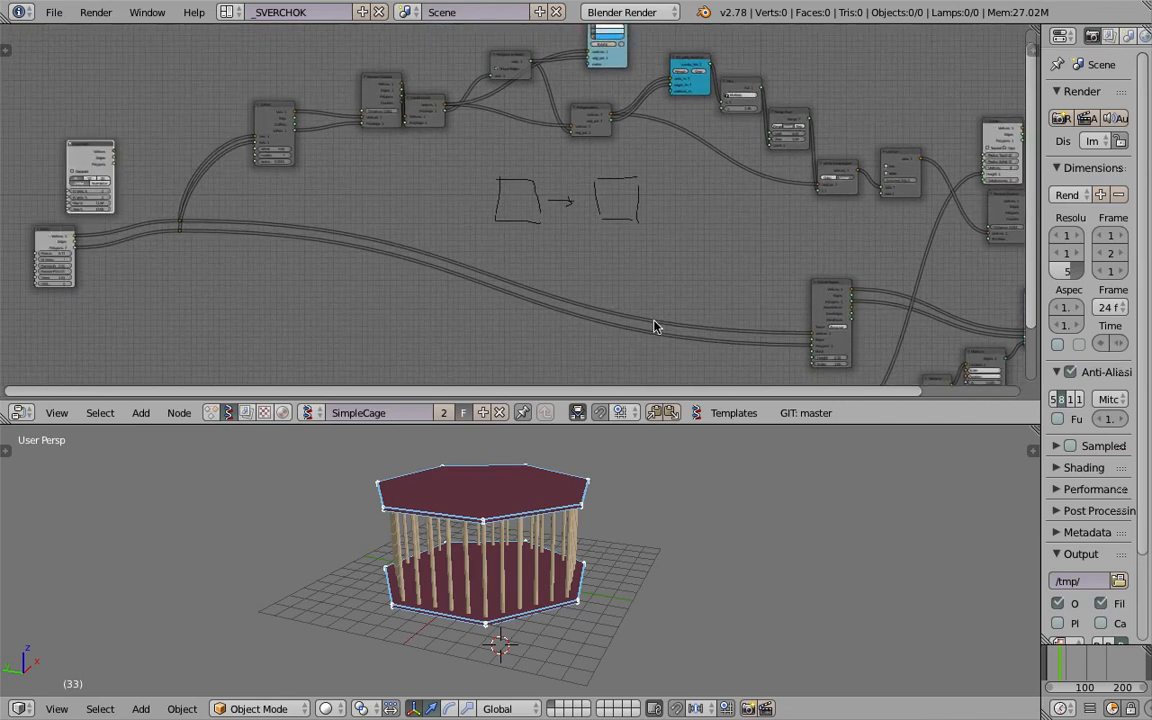